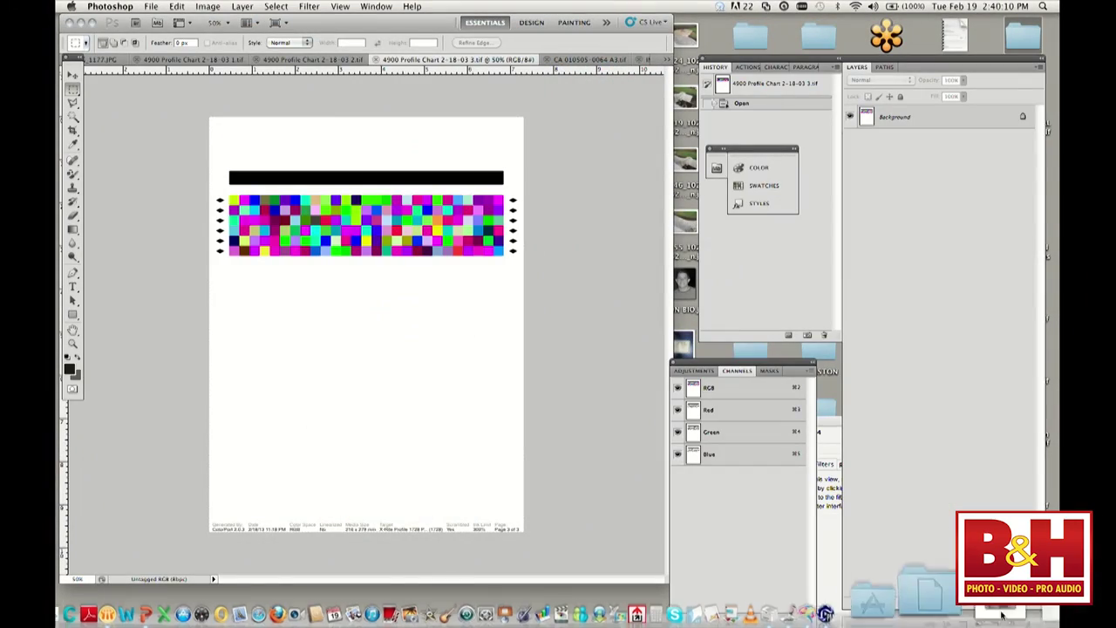
# - Switch to ColorPort by launching it from its folder in Applications
pyautogui.click(931, 612)
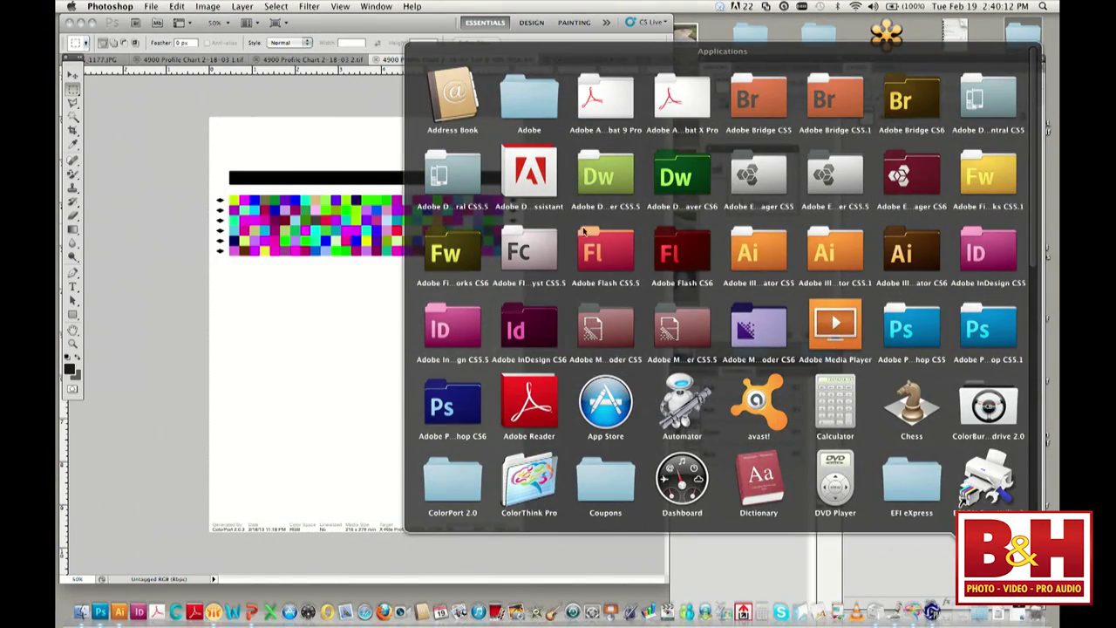
pyautogui.click(467, 471)
pyautogui.click(826, 497)
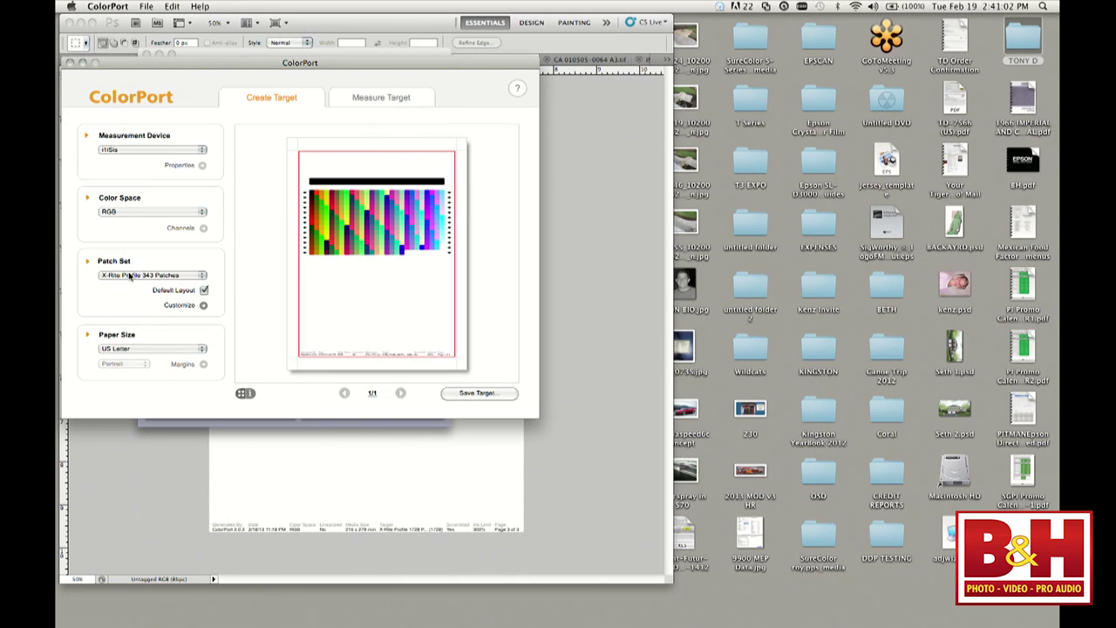
# - Choose the X-Rite Profile 1728 Patches patch set and customize it with scrambled patches
pyautogui.click(129, 275)
pyautogui.click(140, 297)
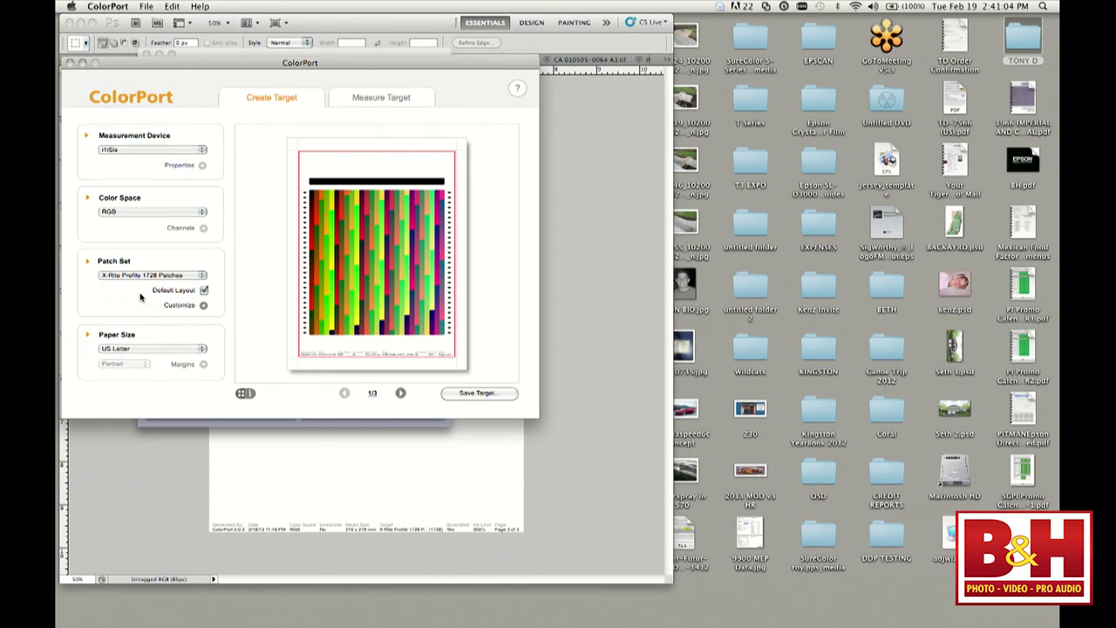
pyautogui.click(202, 307)
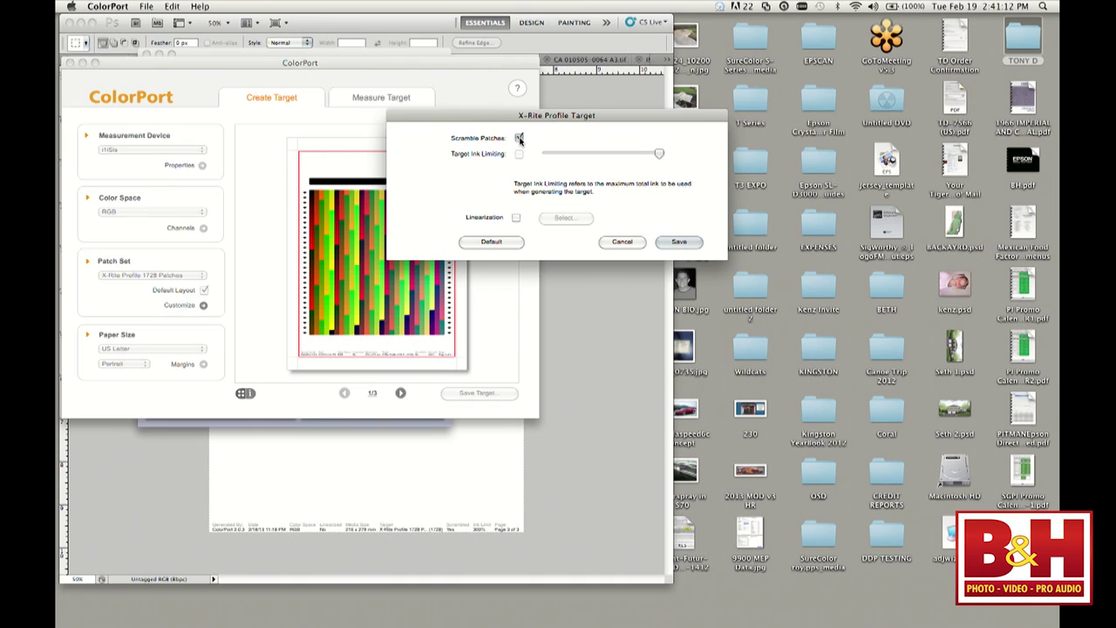
pyautogui.click(673, 241)
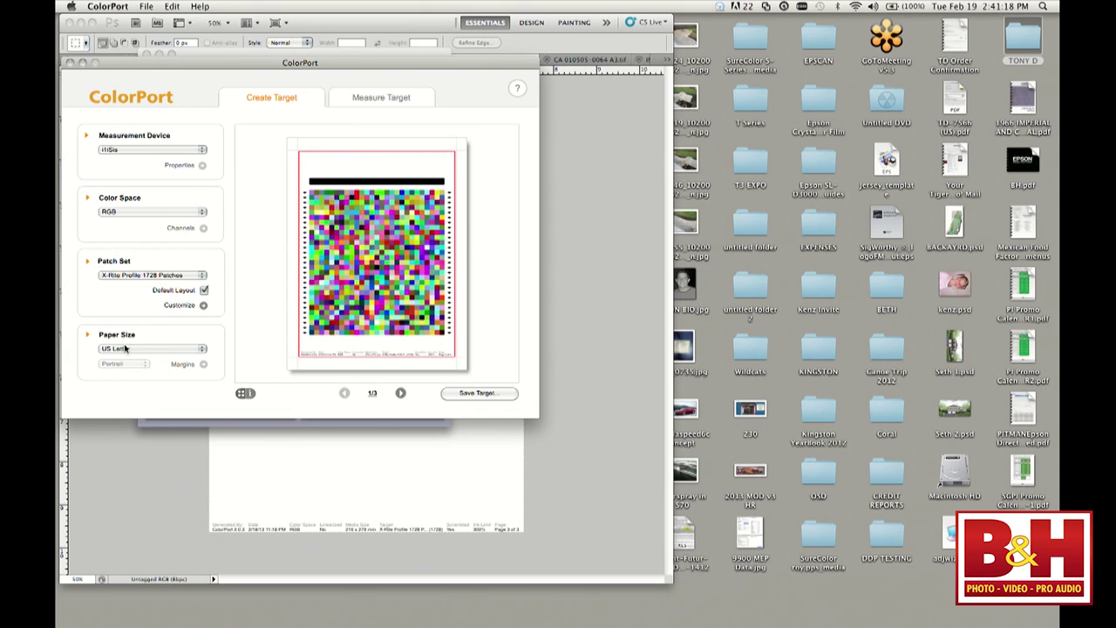
# - Save the target on the Desktop as "3880 Patch Target.tif"
pyautogui.click(483, 394)
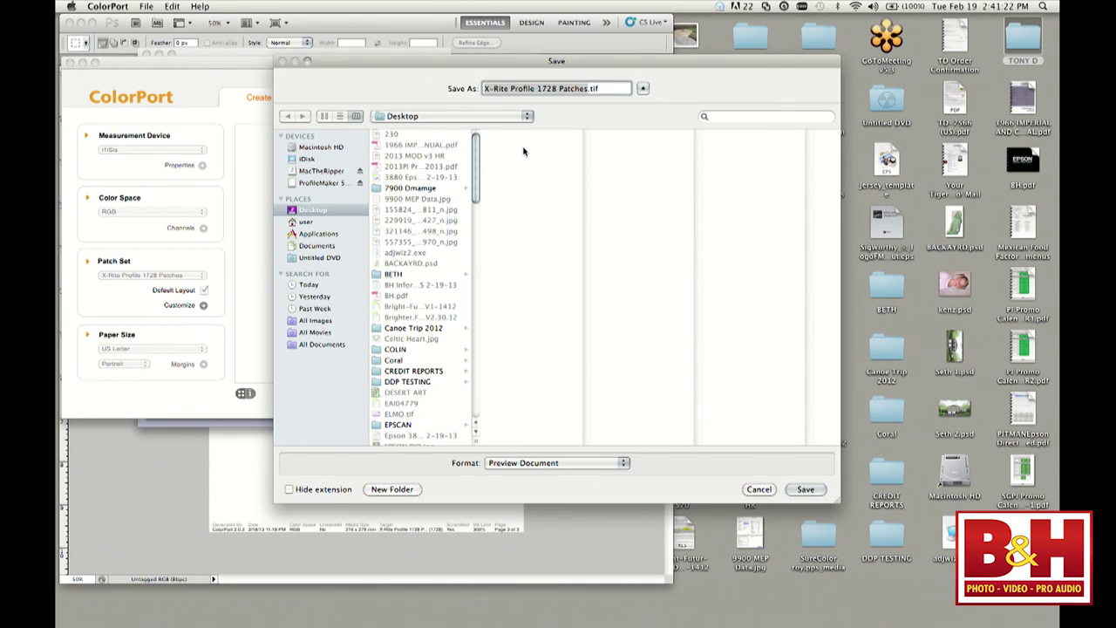
pyautogui.write('3880 -')
pyautogui.write('a')
pyautogui.press('BackSpace')
pyautogui.press('BackSpace')
pyautogui.write('Patch Target')
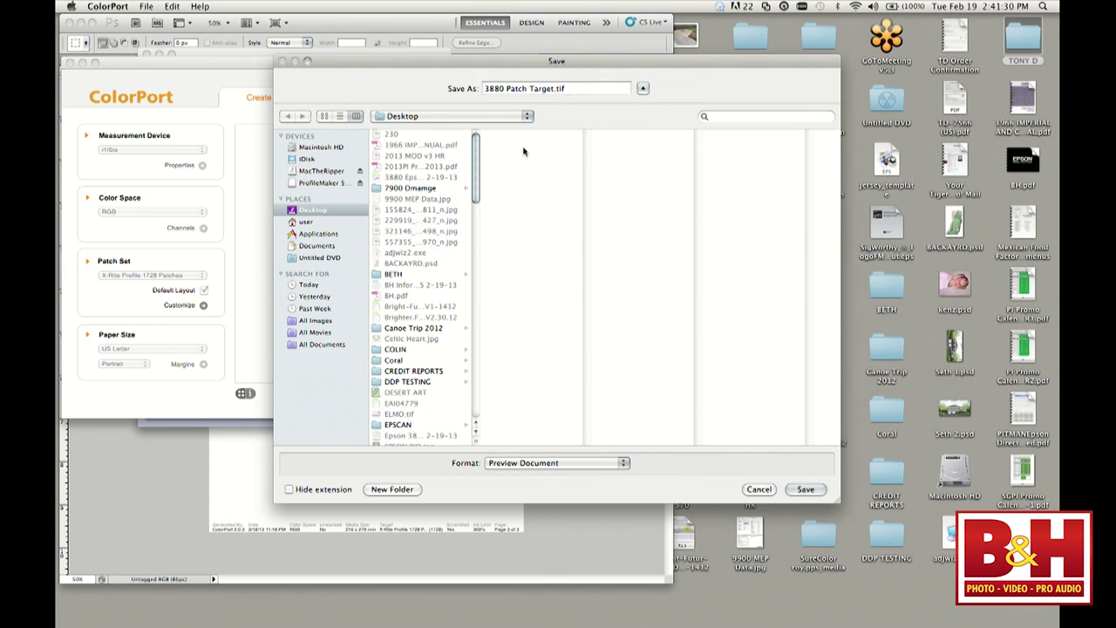
pyautogui.press('Return')
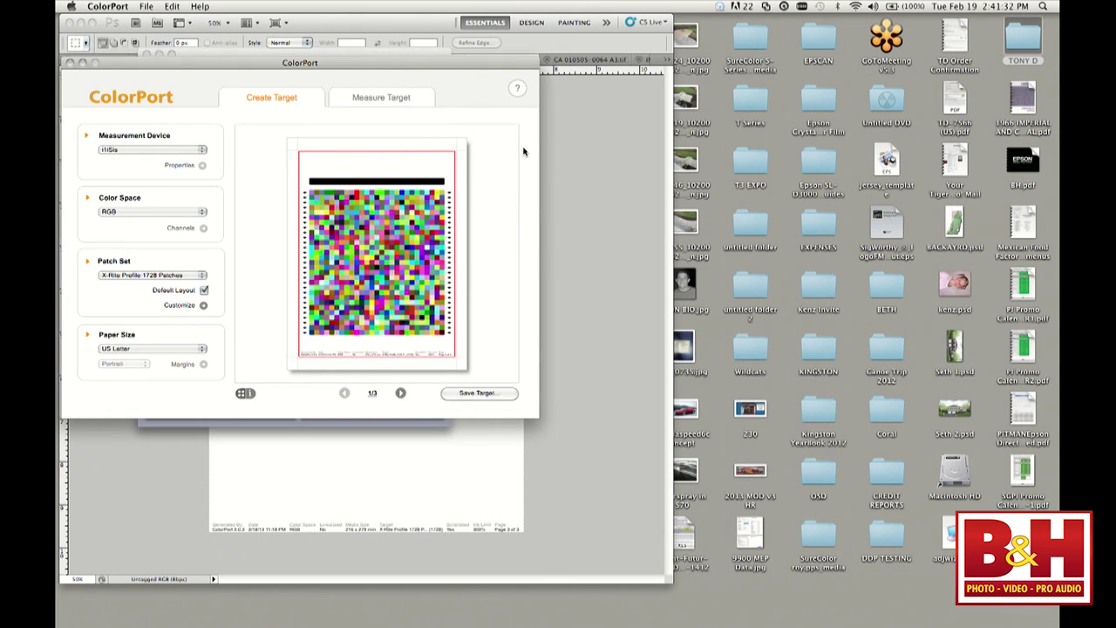
# - Switch back to Photoshop and close all the open images, including the old 4900 profile charts
pyautogui.press('super+w')
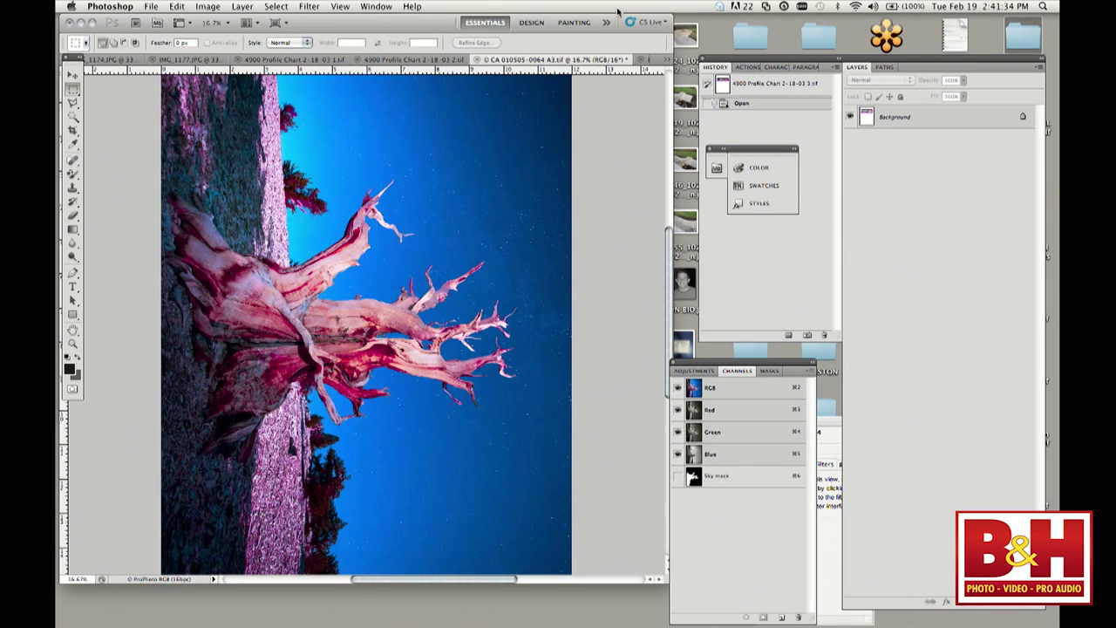
pyautogui.press('super+w')
pyautogui.click(517, 221)
pyautogui.press('super+w')
pyautogui.press('super+w')
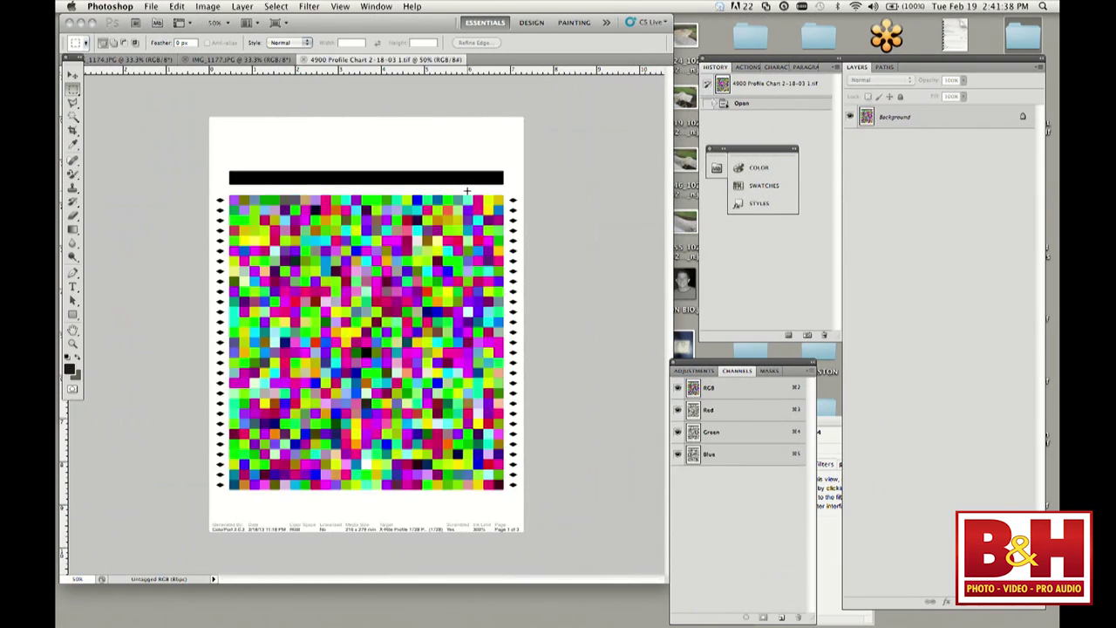
pyautogui.press('super+w')
pyautogui.press('super+w')
pyautogui.press('super+w')
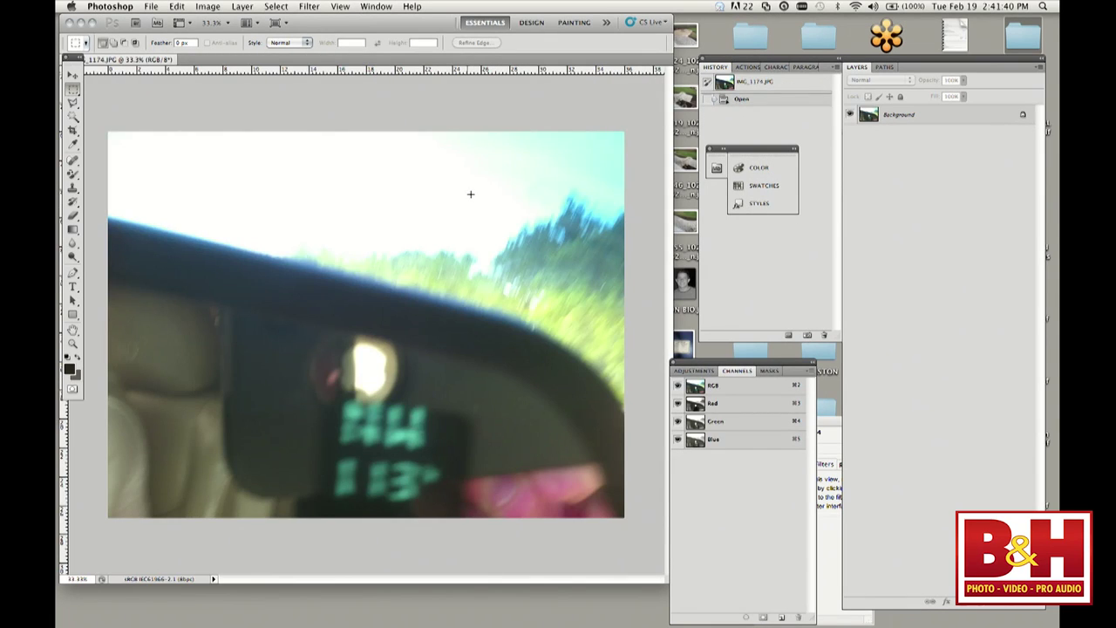
pyautogui.press('super+w')
# - Open the three 3880 Patch Target TIFF files from the Desktop, leaving each one as is without color management
pyautogui.press('super+o')
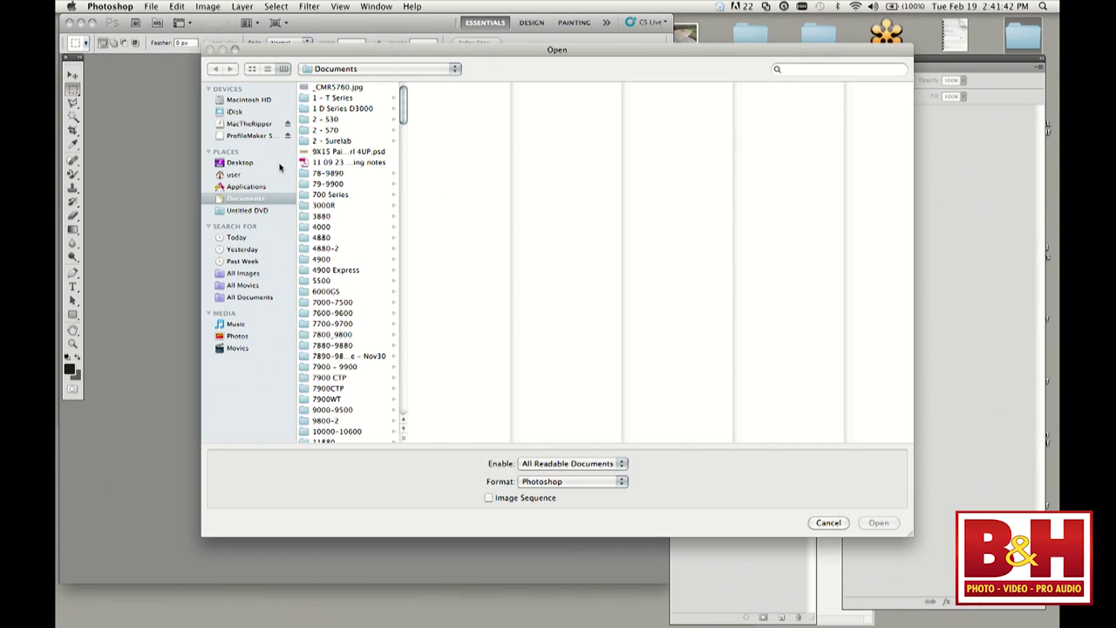
pyautogui.click(244, 164)
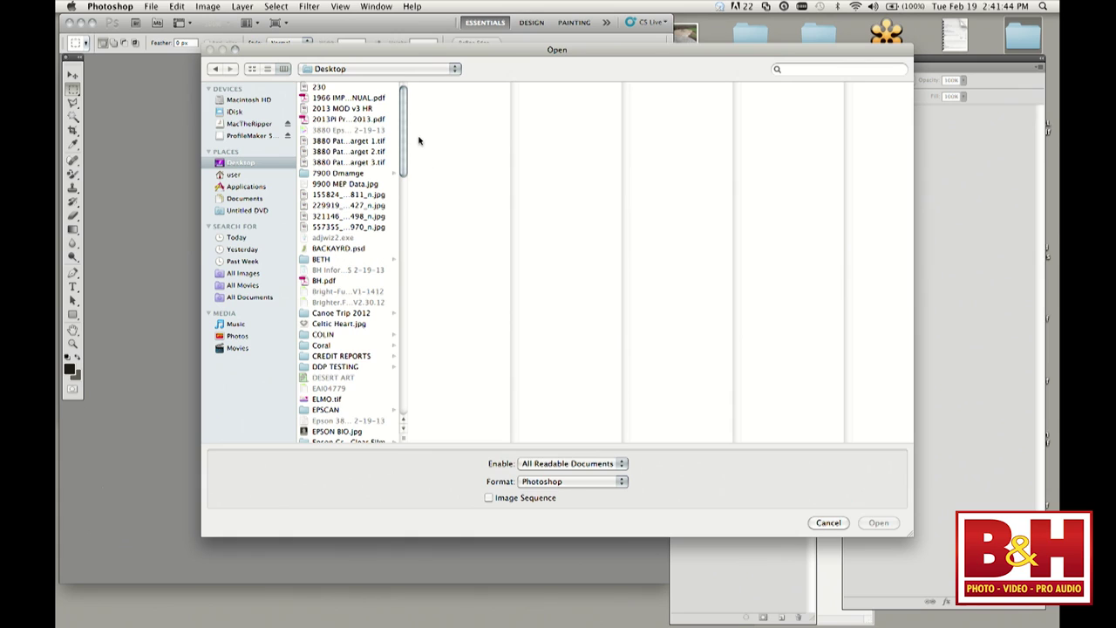
pyautogui.click(358, 143)
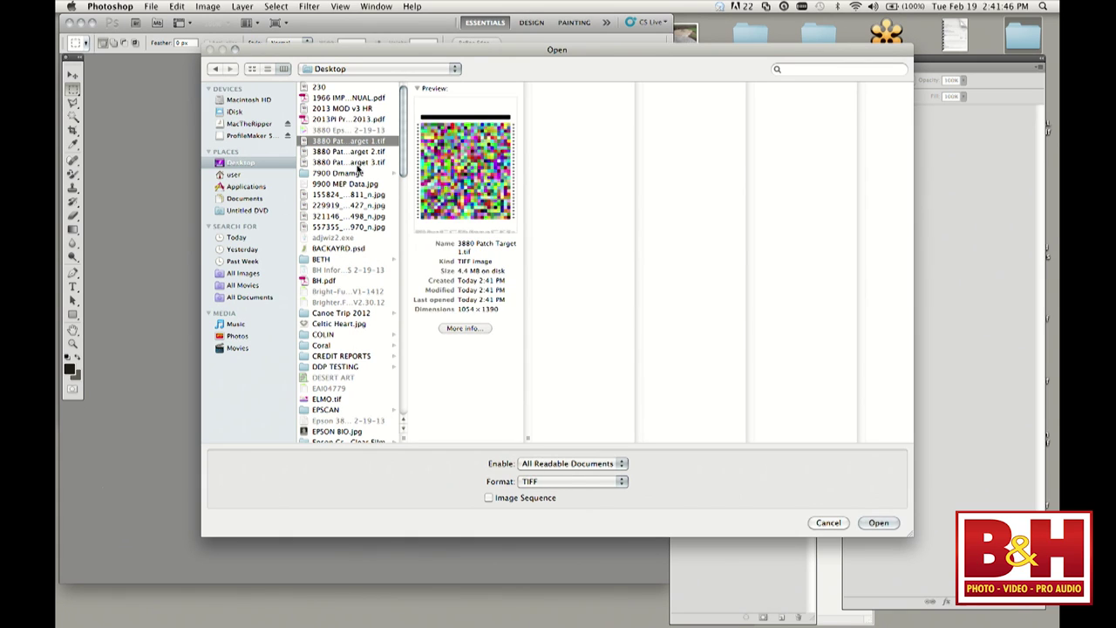
pyautogui.keyDown('shift'); pyautogui.click(361, 163); pyautogui.keyUp('shift')
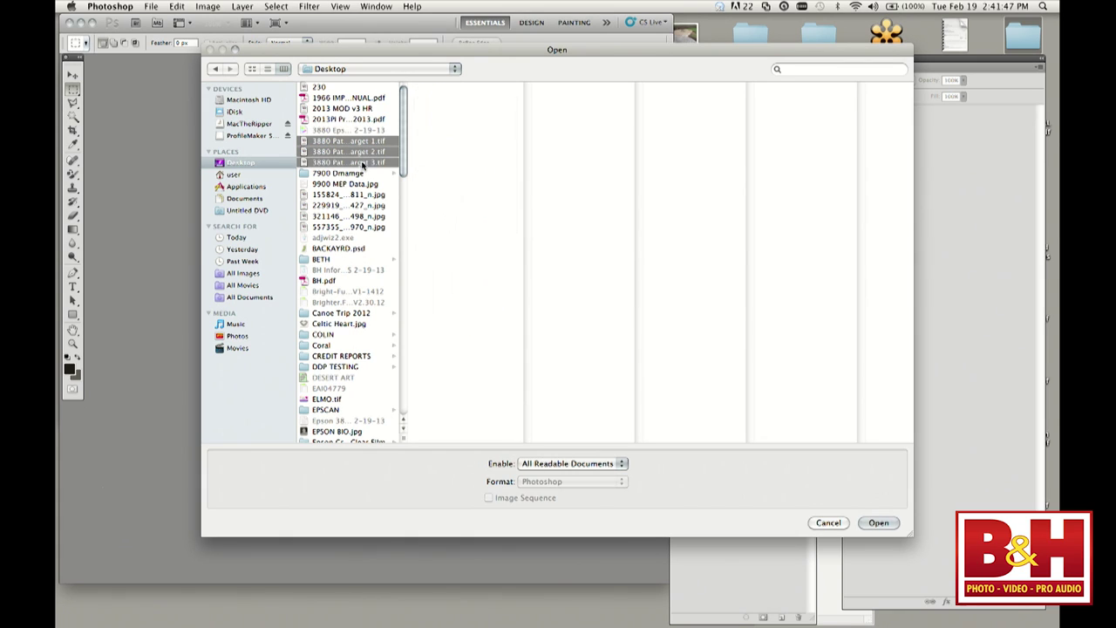
pyautogui.click(879, 522)
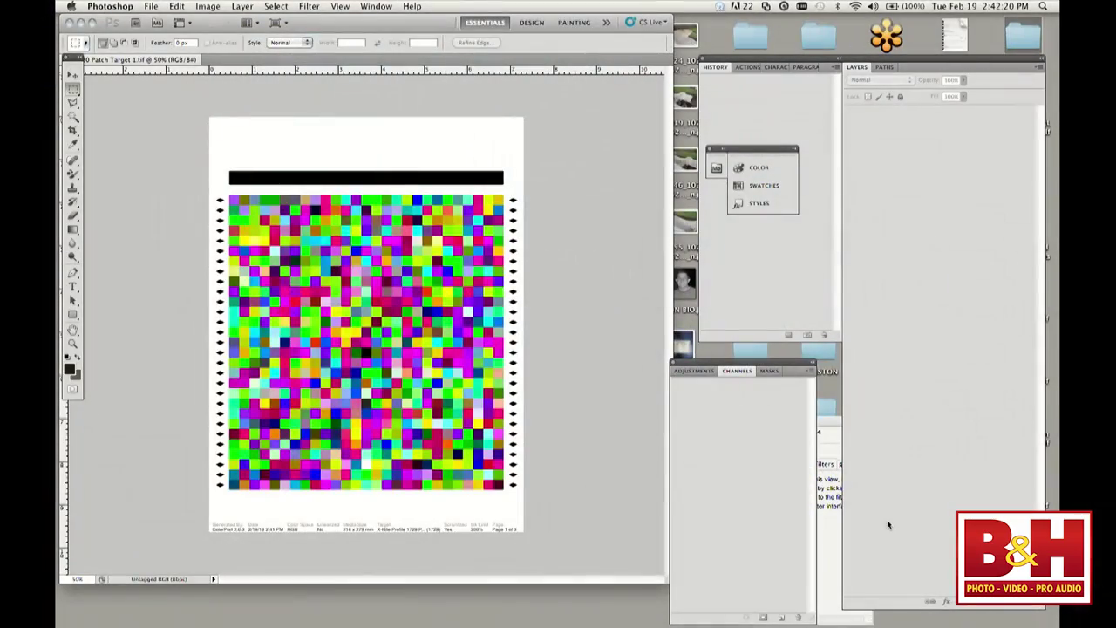
pyautogui.press('Return')
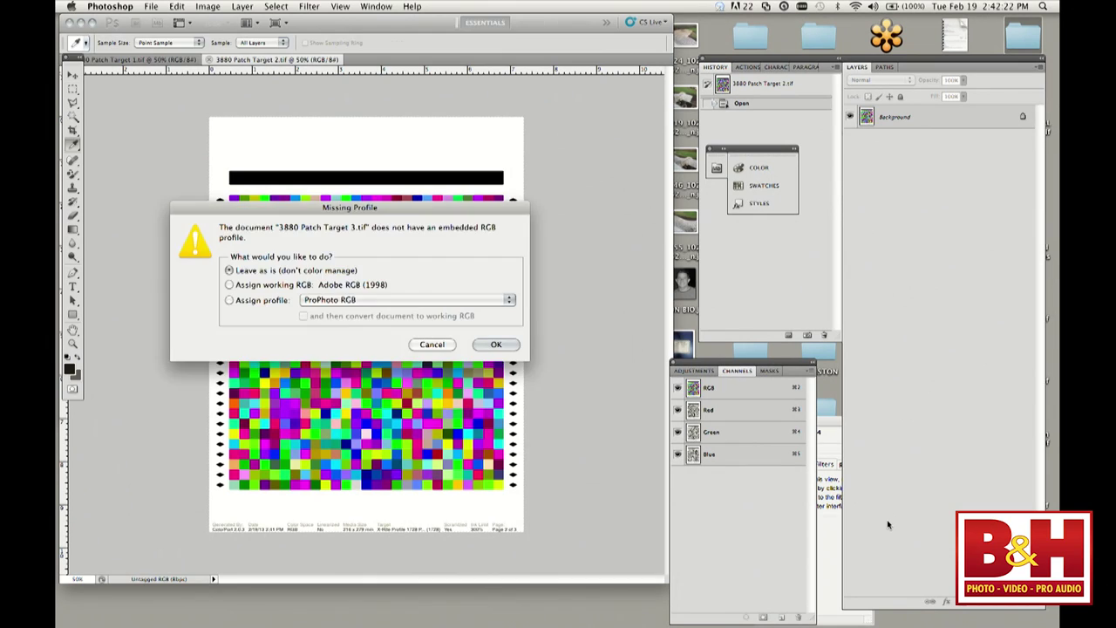
pyautogui.press('Return')
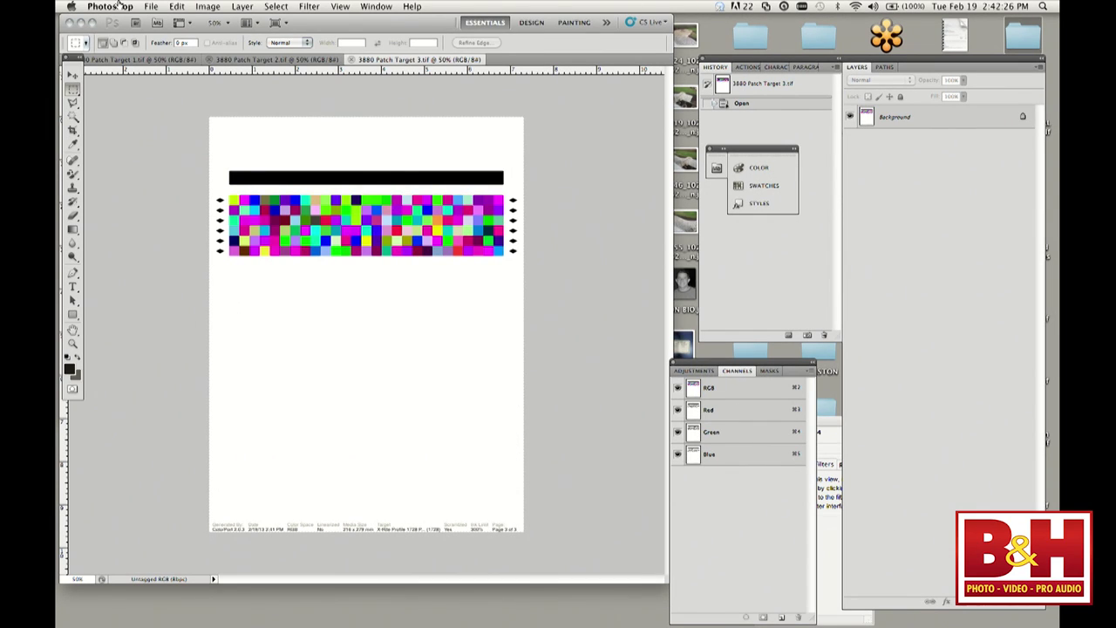
# - Print 3880 Patch Target 3 on the Epson Stylus Pro 3880, changing the print mode and color settings in the driver's printer settings
pyautogui.click(150, 6)
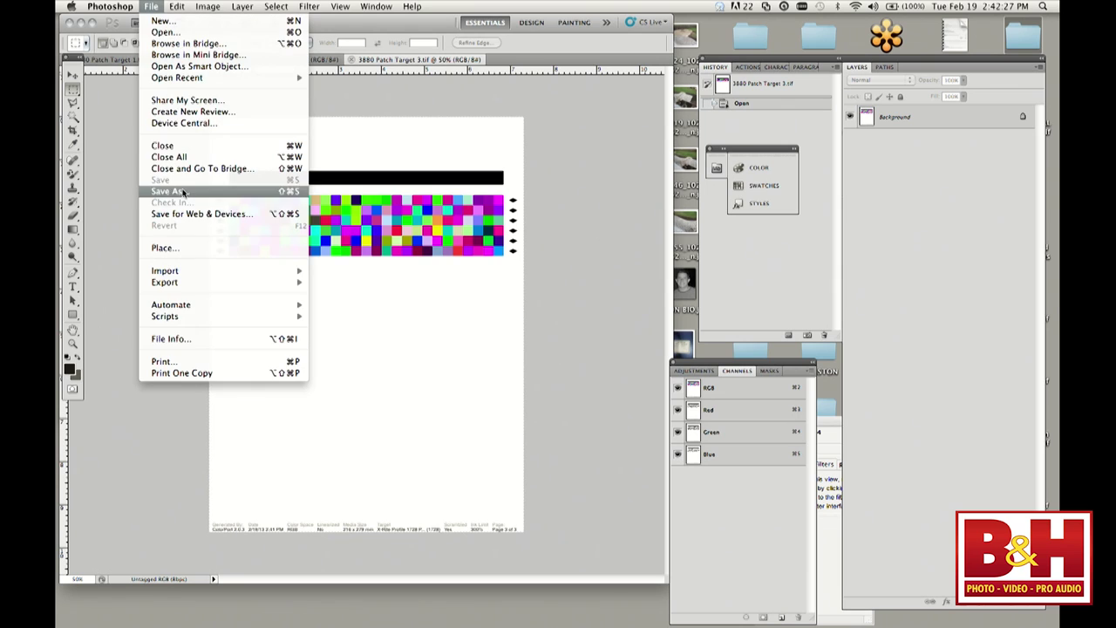
pyautogui.click(179, 361)
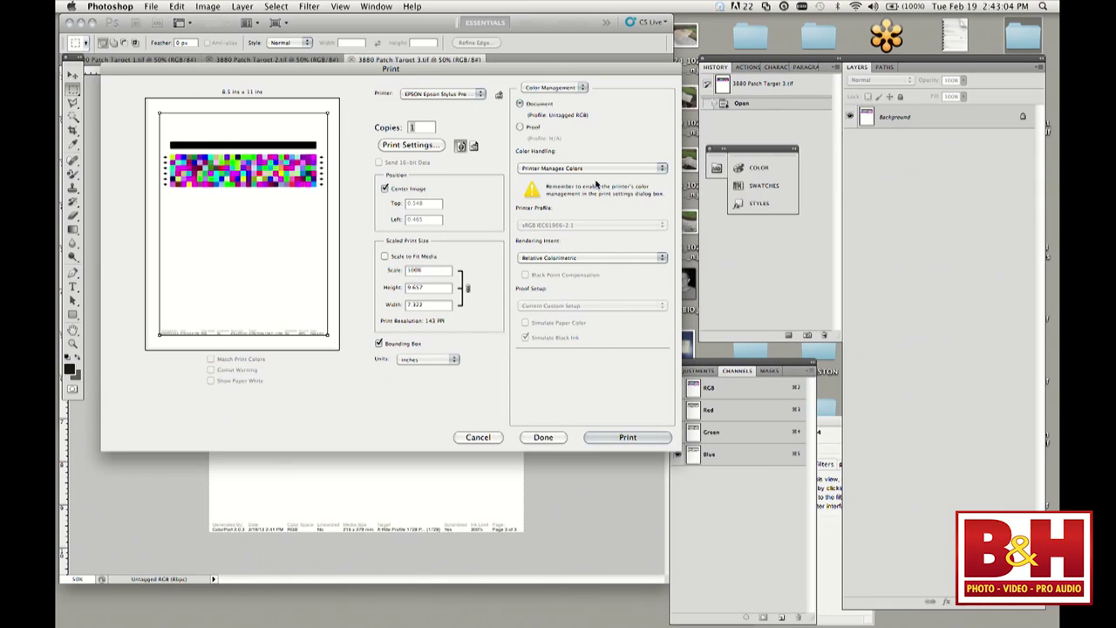
pyautogui.click(403, 148)
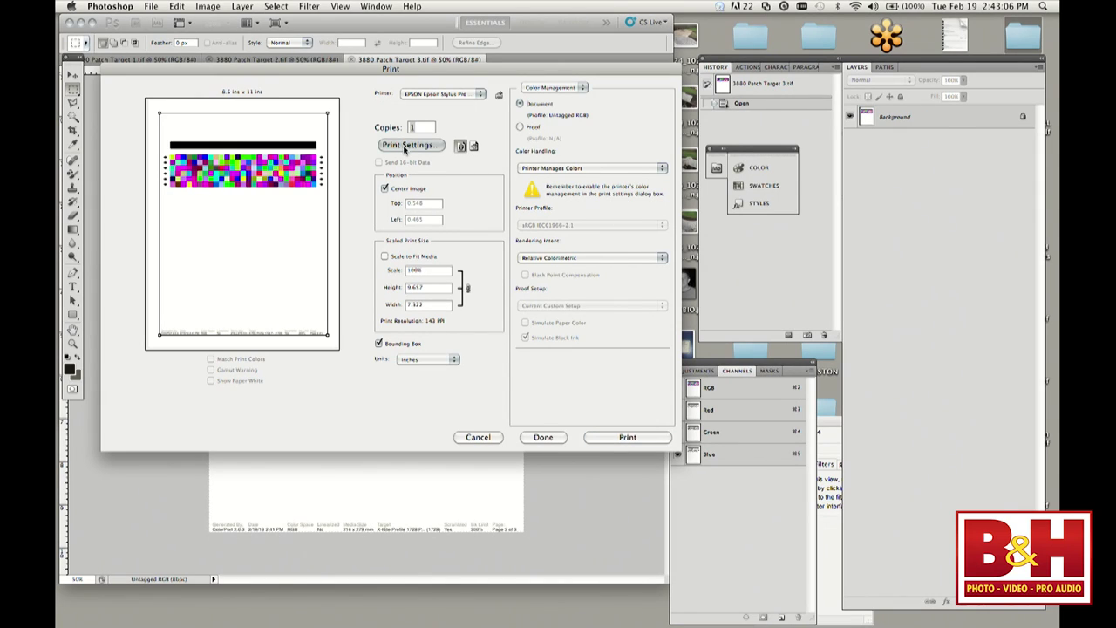
pyautogui.click(567, 193)
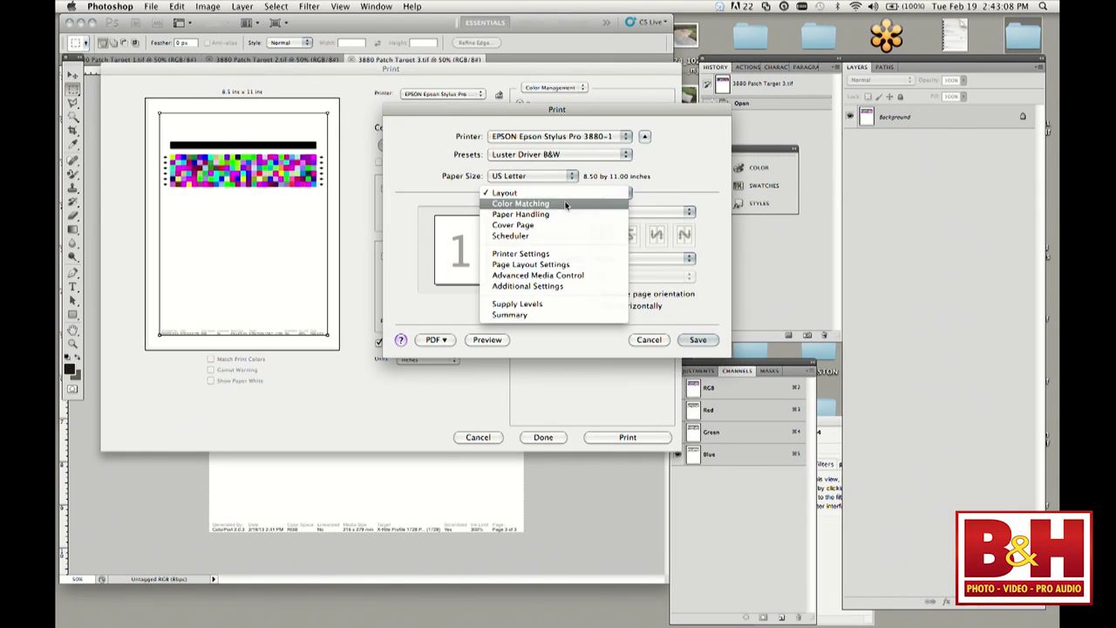
pyautogui.click(563, 256)
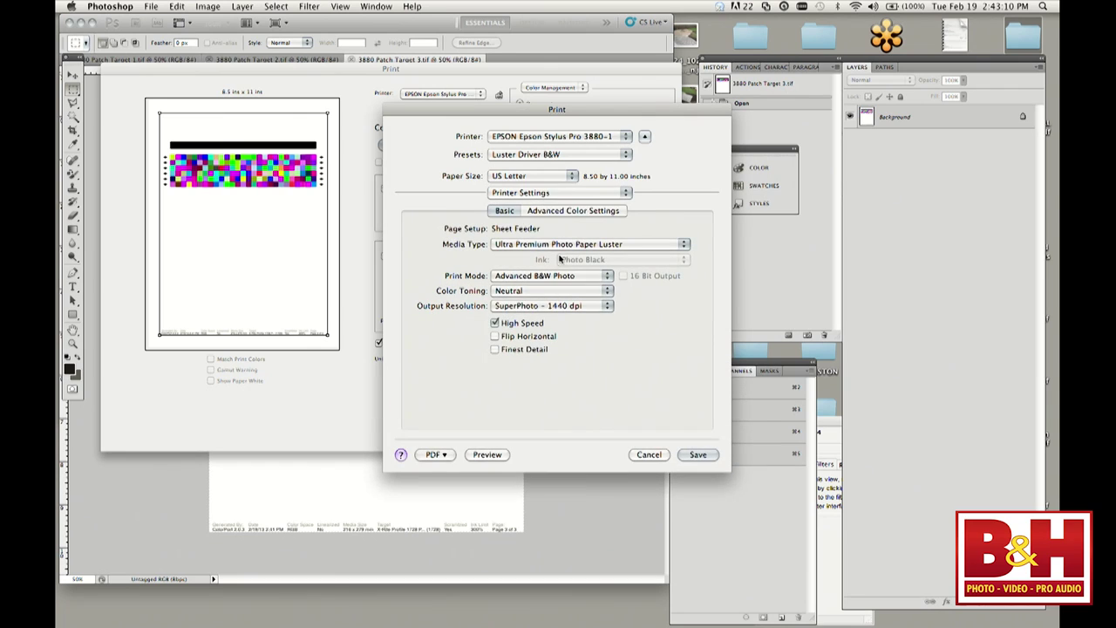
pyautogui.click(536, 265)
pyautogui.click(531, 291)
pyautogui.click(530, 302)
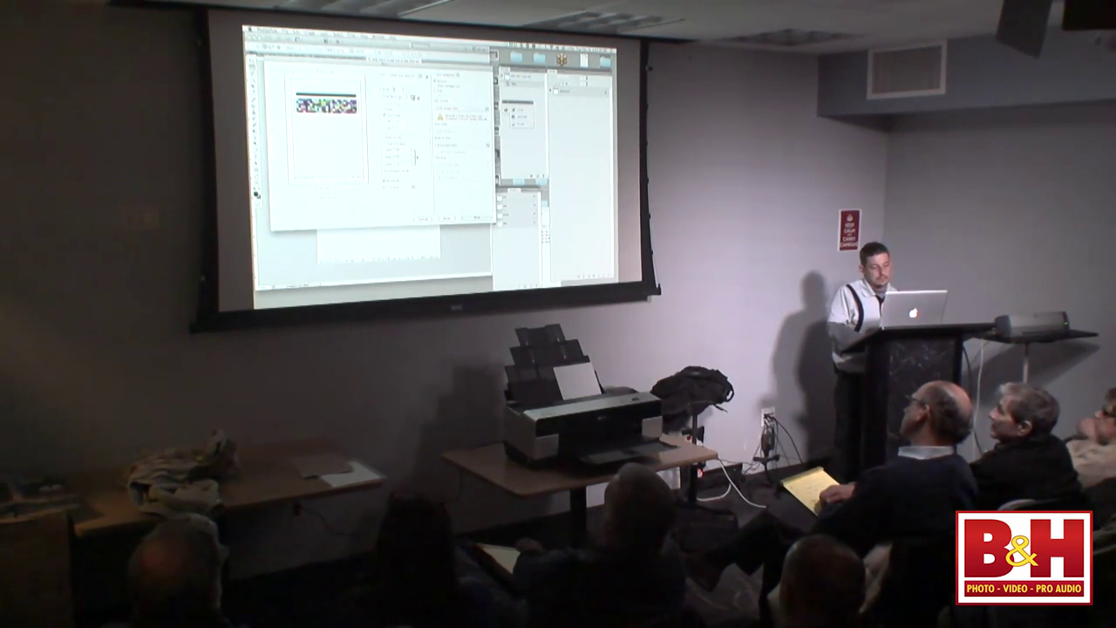
pyautogui.press('Return')
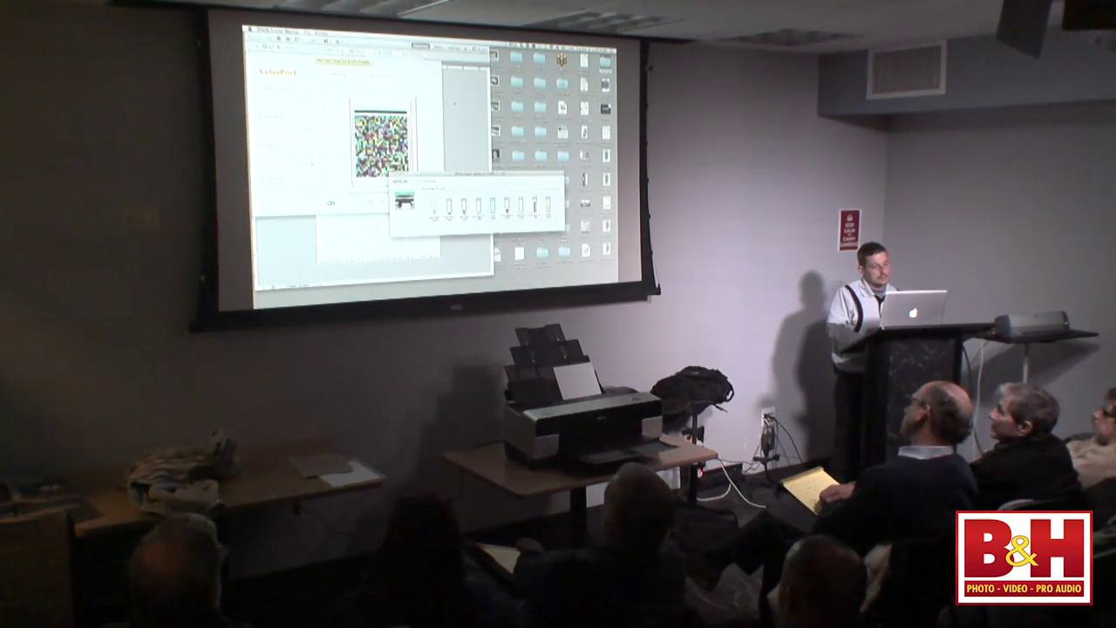
# - Return to Photoshop and print 3880 Patch Target 2 with the driver's color management turned off
pyautogui.press('super+Tab')
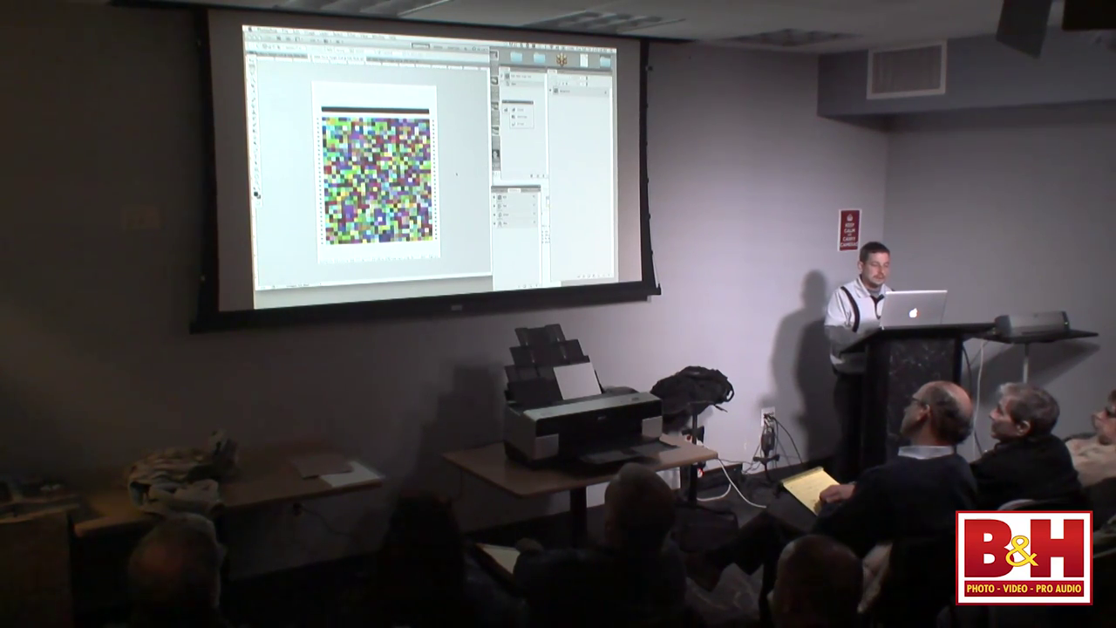
pyautogui.press('super+p')
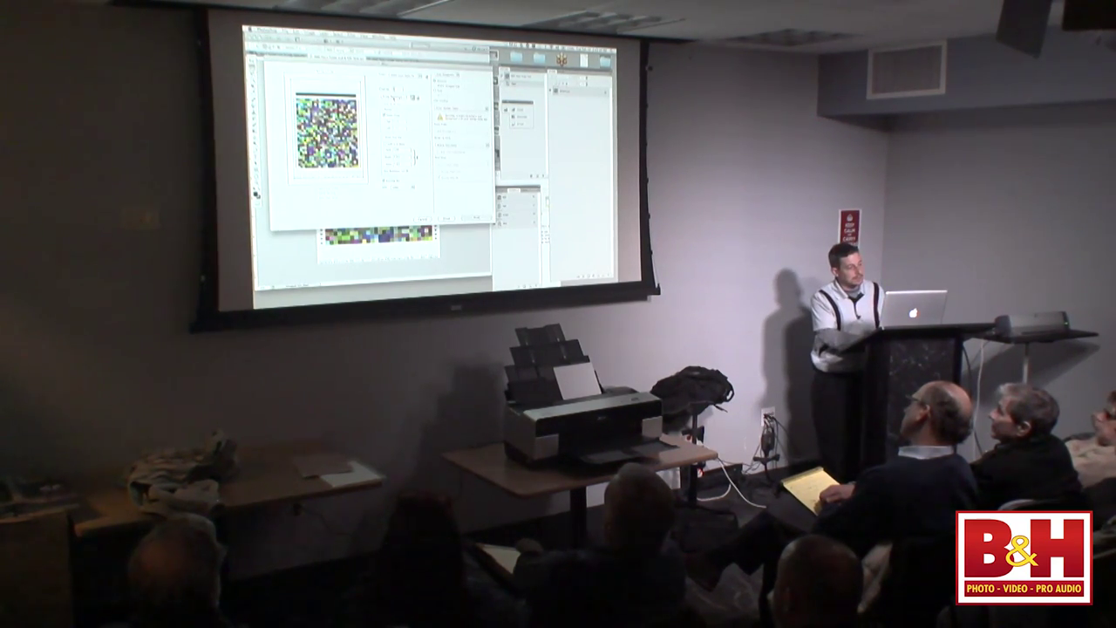
pyautogui.click(415, 155)
pyautogui.click(440, 112)
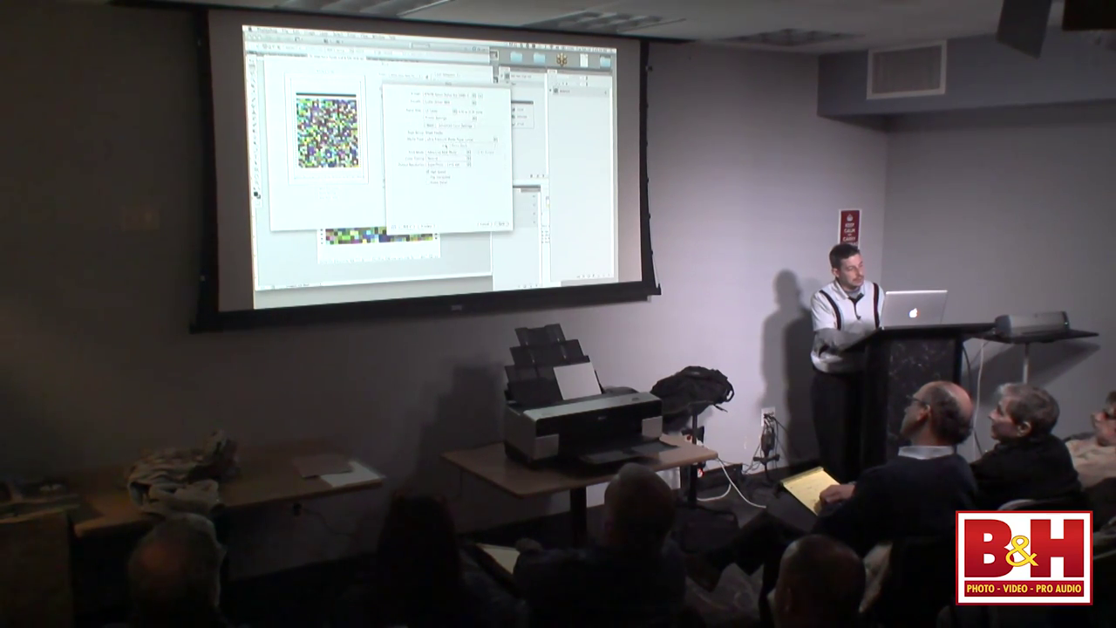
pyautogui.click(445, 152)
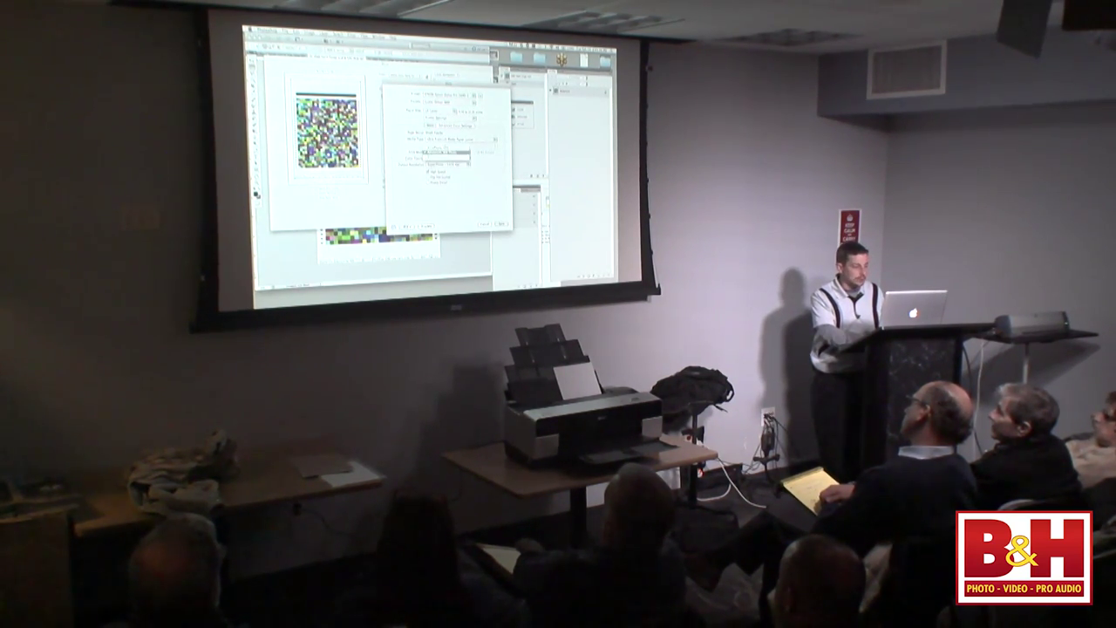
pyautogui.click(445, 150)
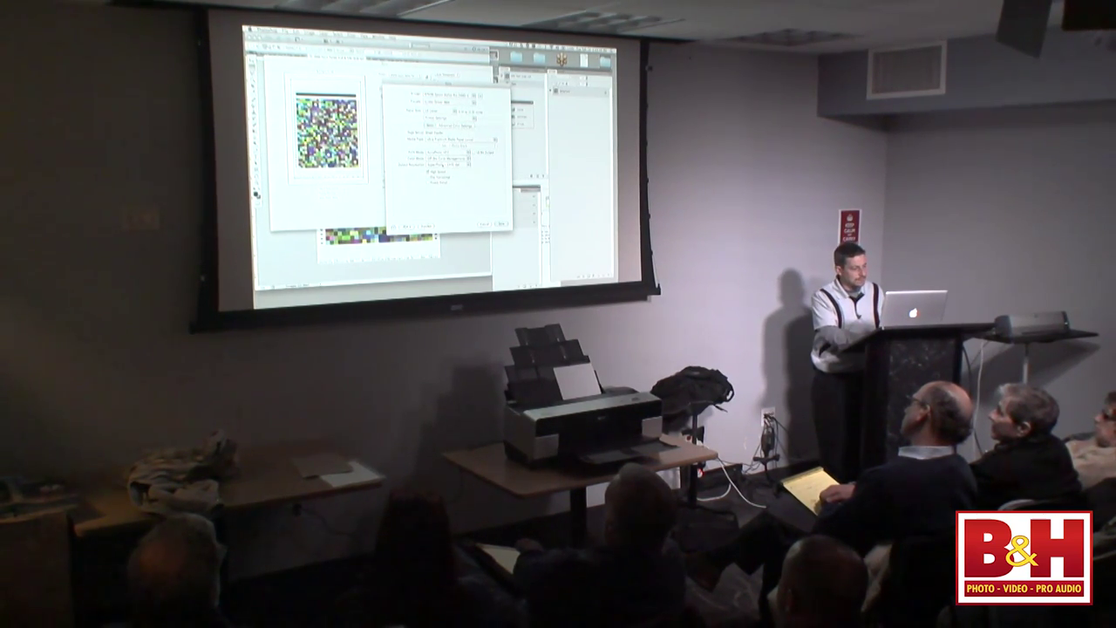
pyautogui.press('Return')
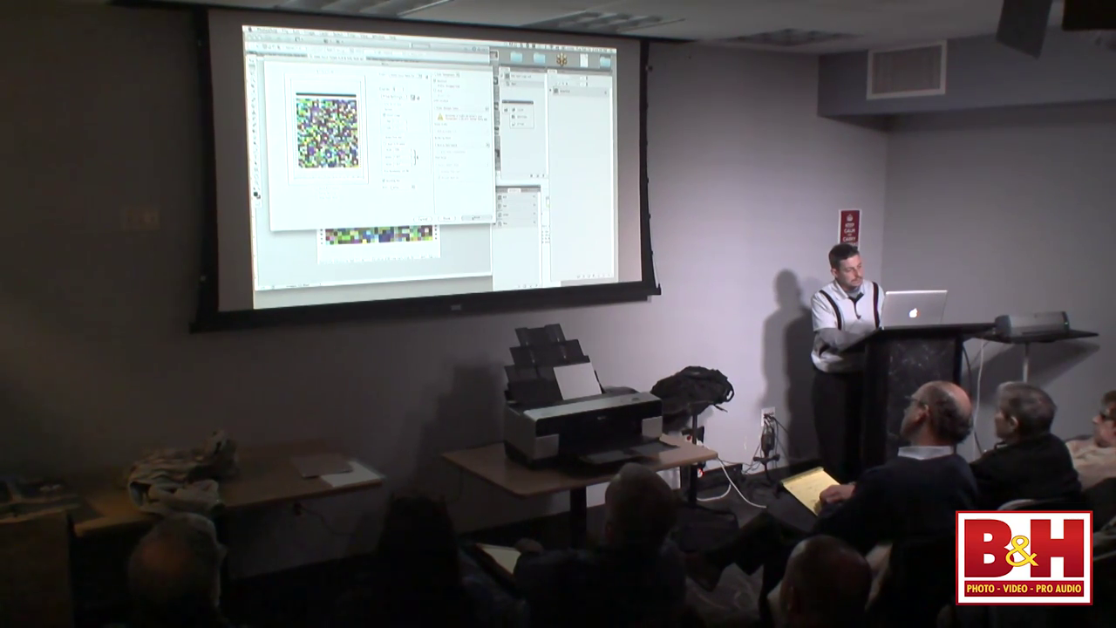
pyautogui.press('Return')
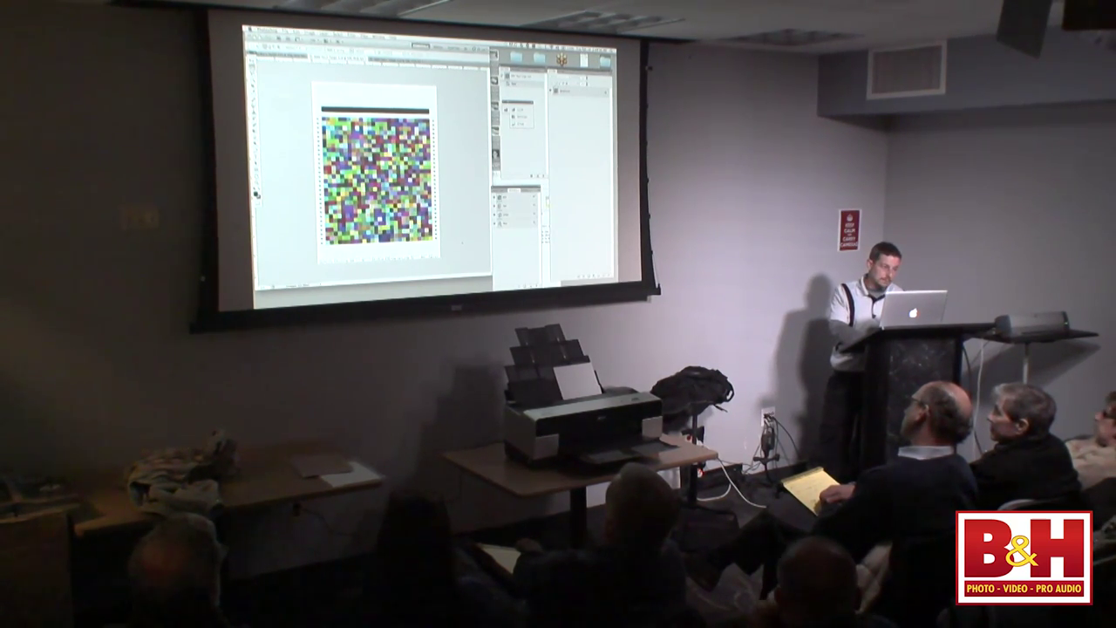
# - Print 3880 Patch Target 1 with the driver's print mode set to AccuPhoto HD2 and color mode Off (No Color Management)
pyautogui.hotkey('ctrl', 'Tab')
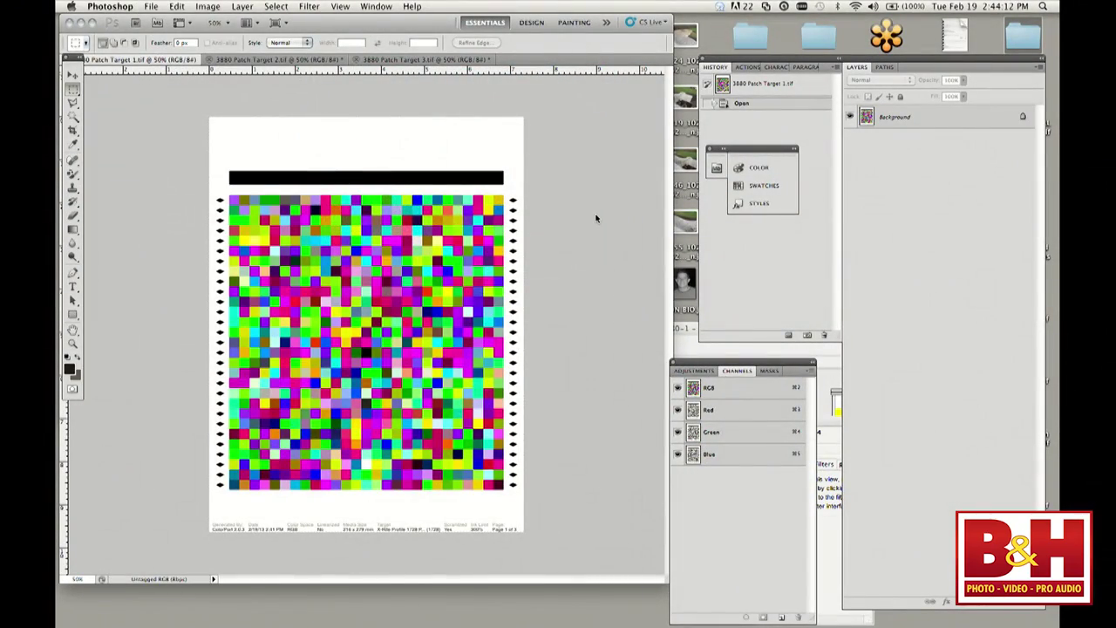
pyautogui.press('super+p')
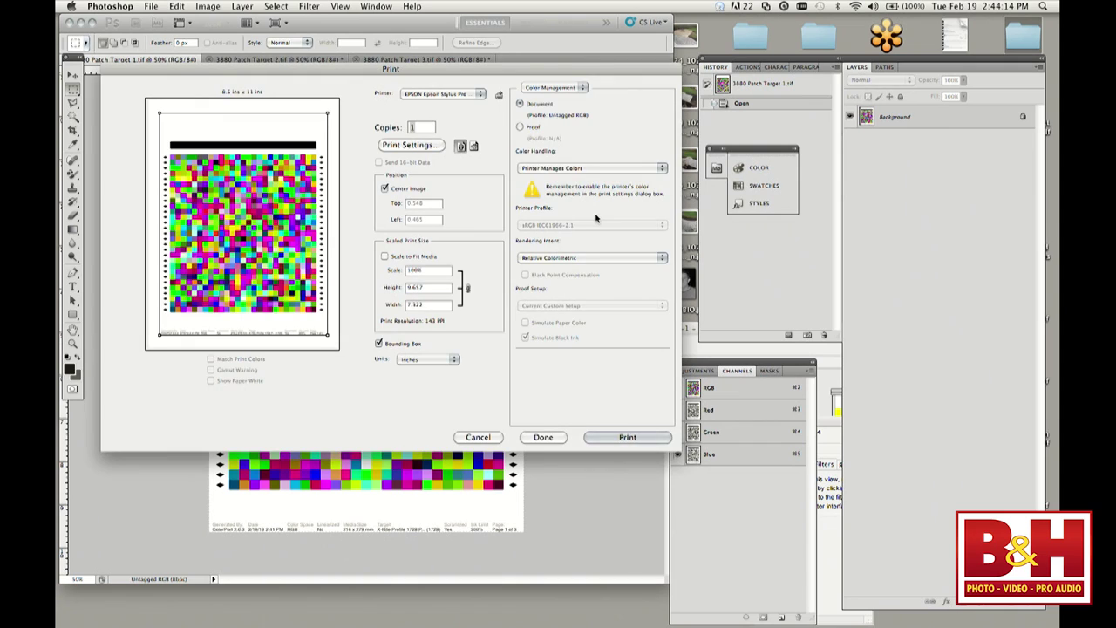
pyautogui.click(435, 145)
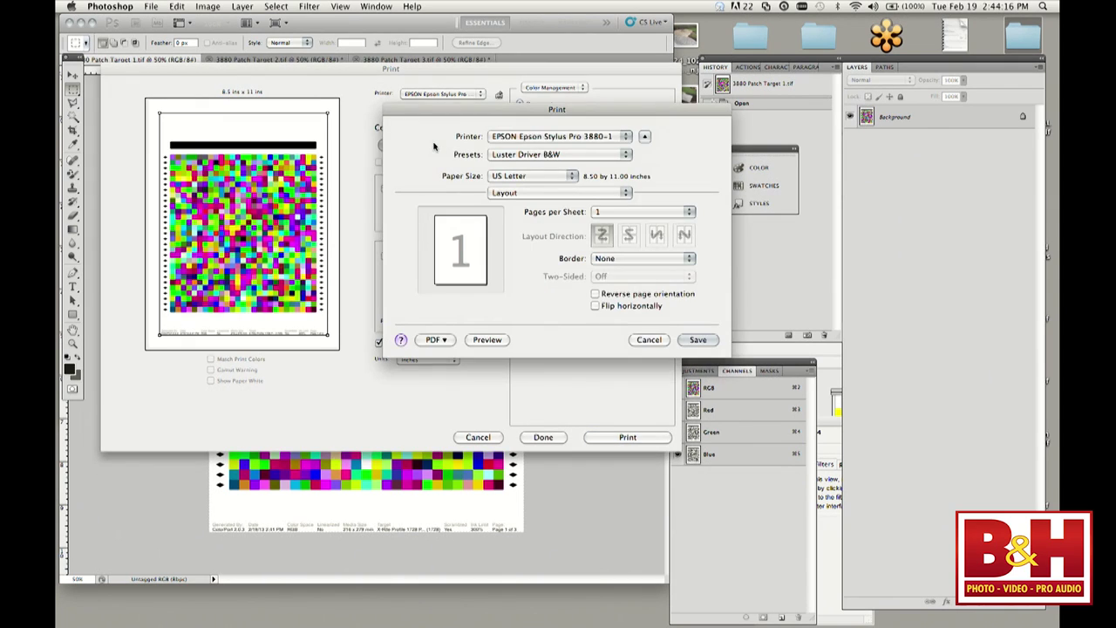
pyautogui.click(525, 197)
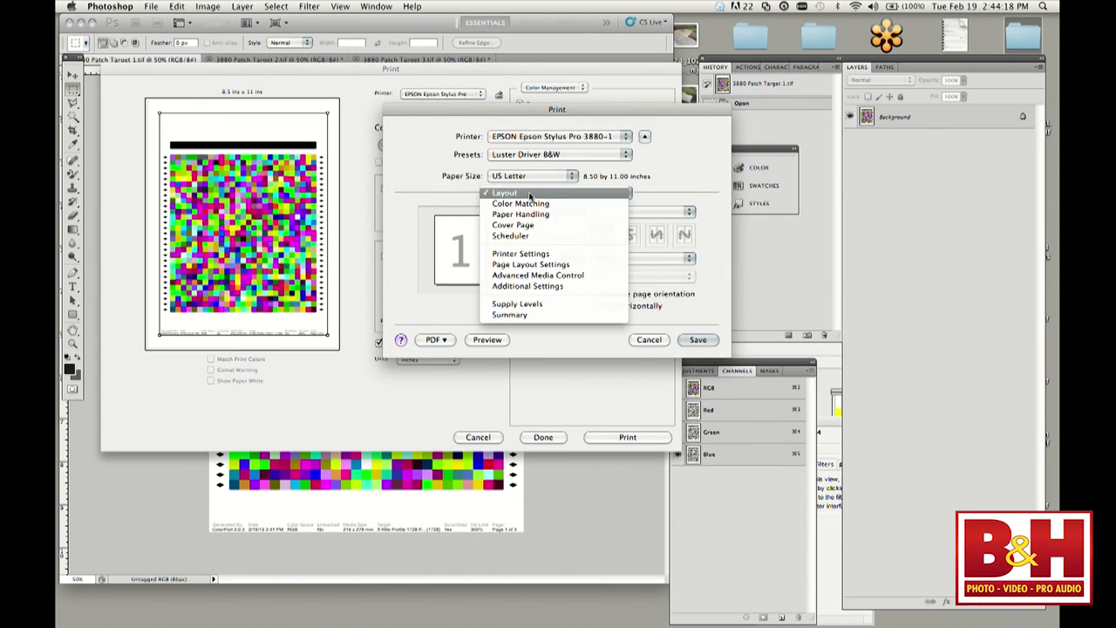
pyautogui.click(521, 254)
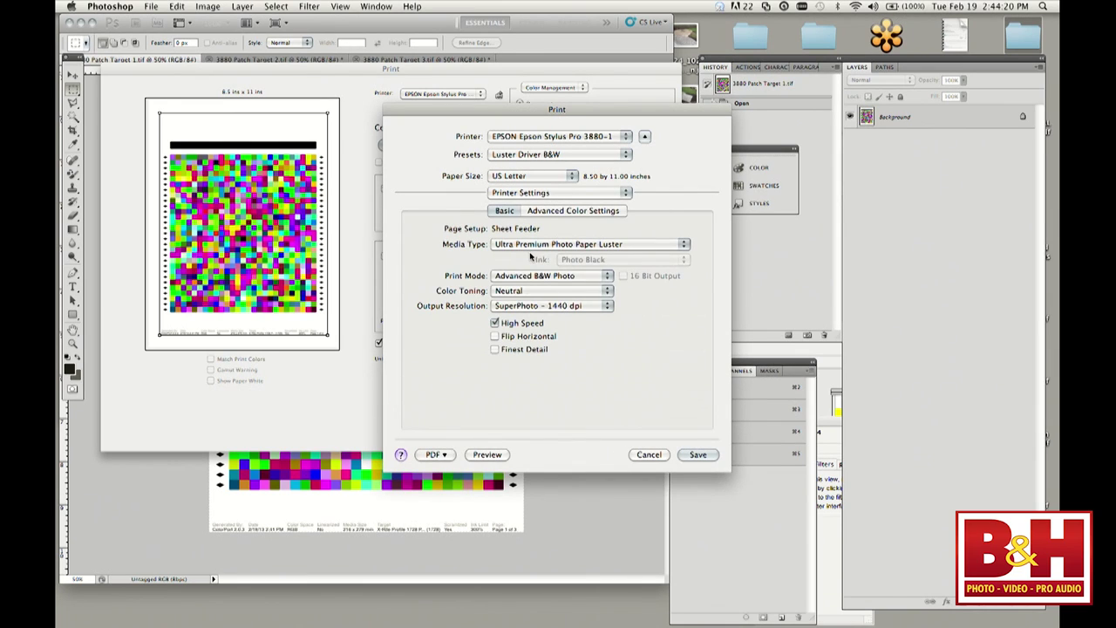
pyautogui.click(526, 277)
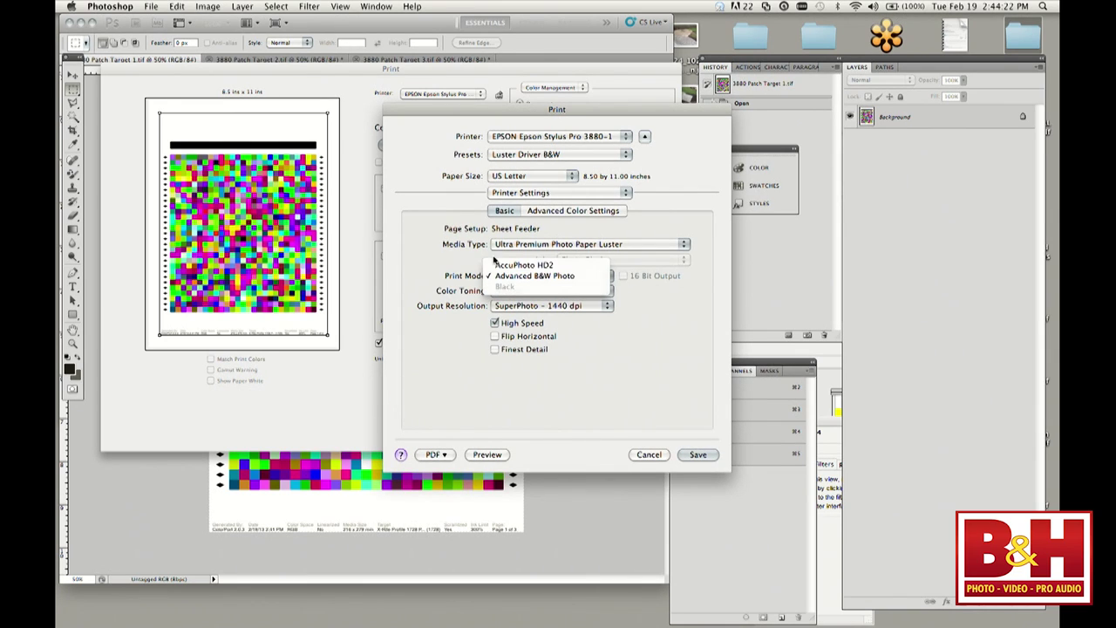
pyautogui.click(524, 265)
pyautogui.click(512, 293)
pyautogui.click(512, 304)
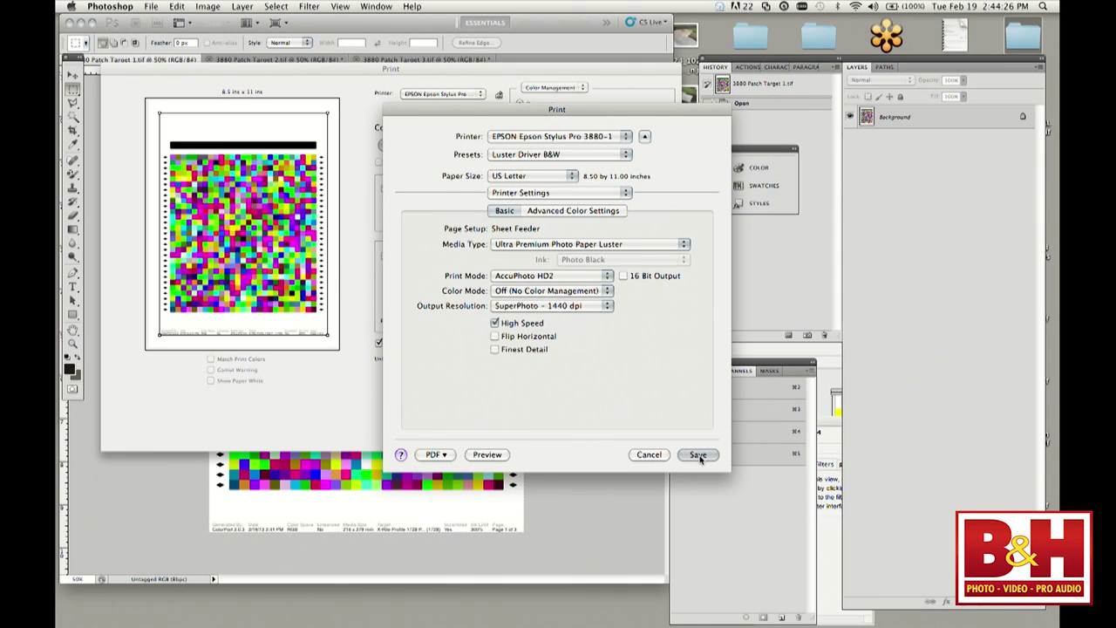
pyautogui.click(698, 455)
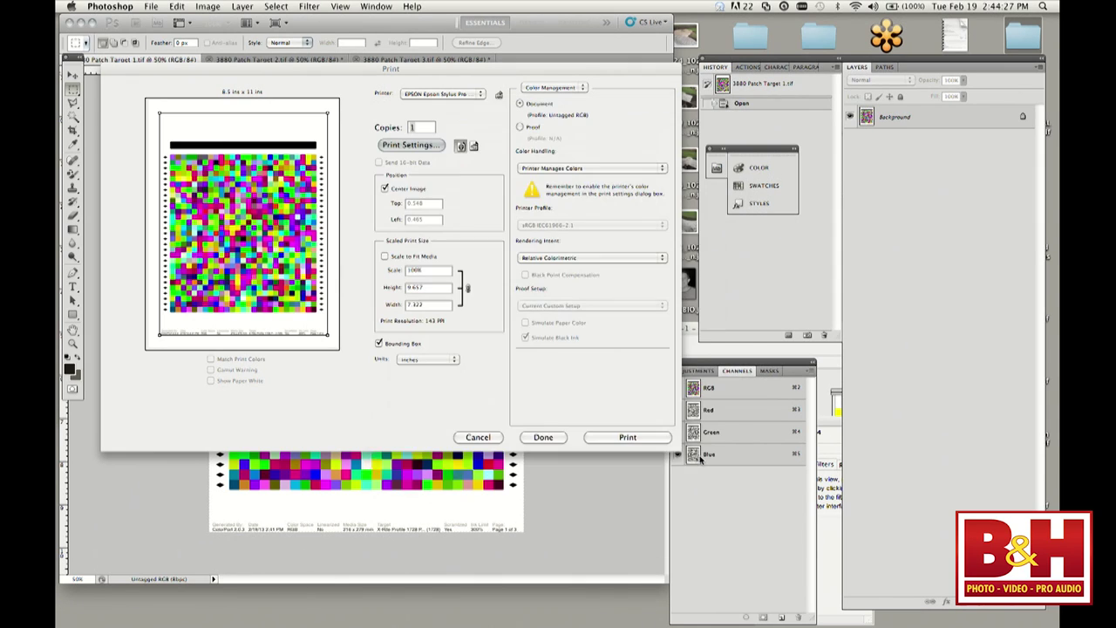
pyautogui.click(648, 439)
# - Switch to ColorThink Pro and view the profile gamut comparison graph, rotating it and showing it in 2D
pyautogui.moveTo(824, 610)
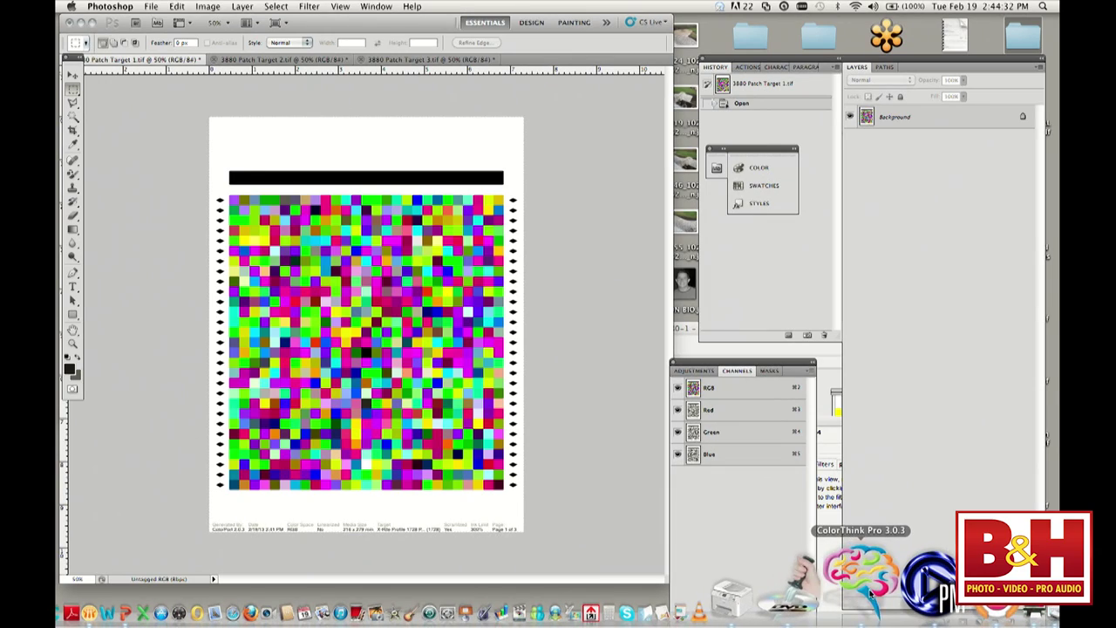
pyautogui.click(872, 598)
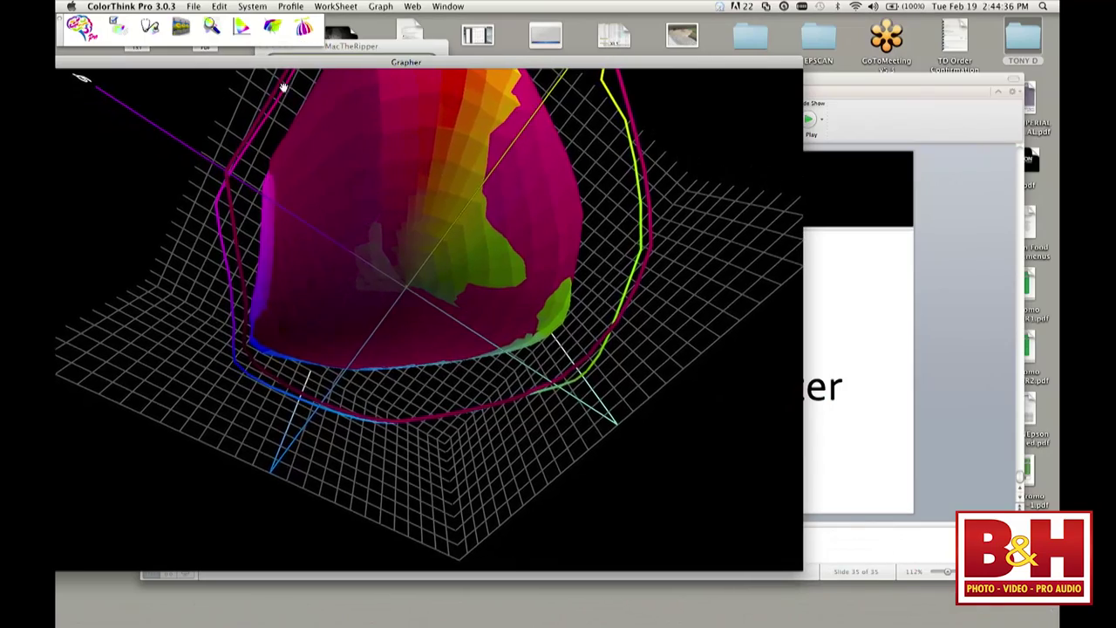
pyautogui.moveTo(386, 145); pyautogui.dragTo(404, 255)
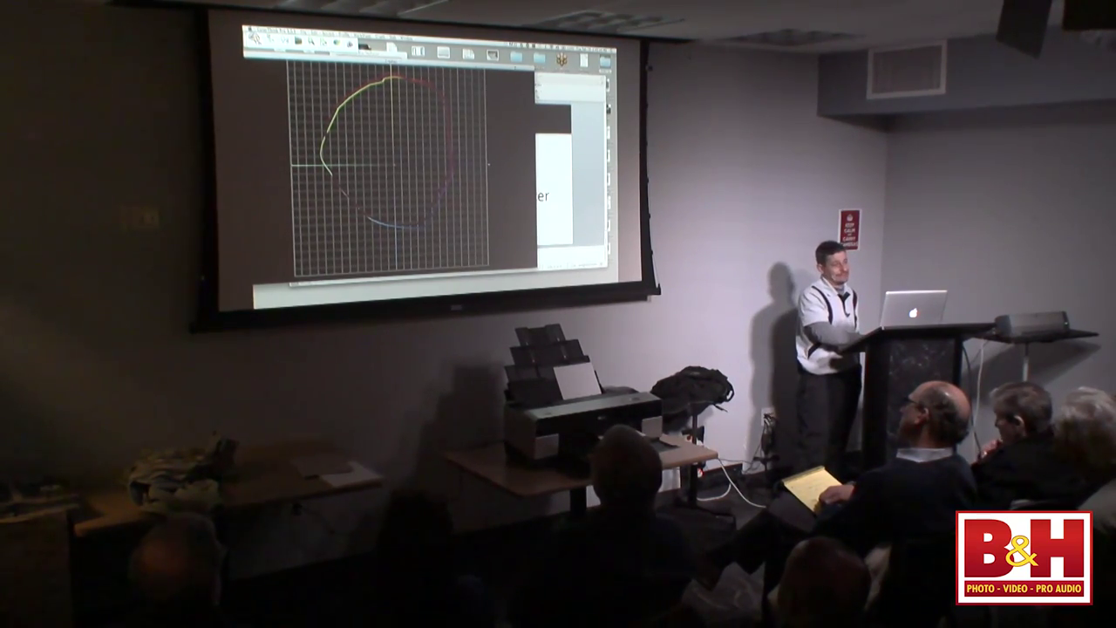
pyautogui.press('super+Tab')
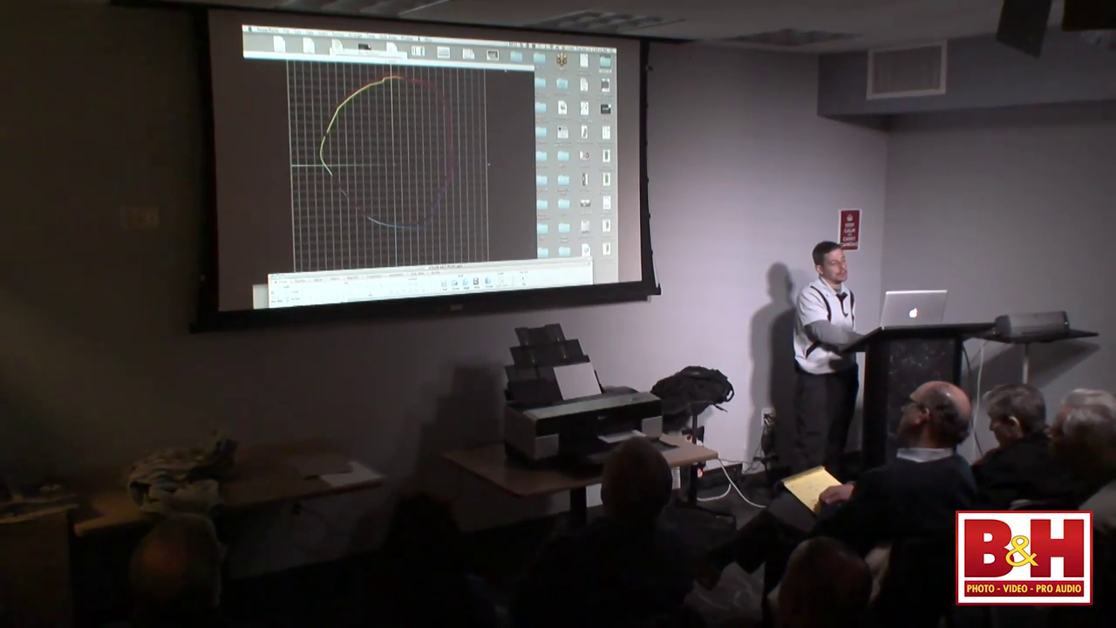
pyautogui.click(509, 113)
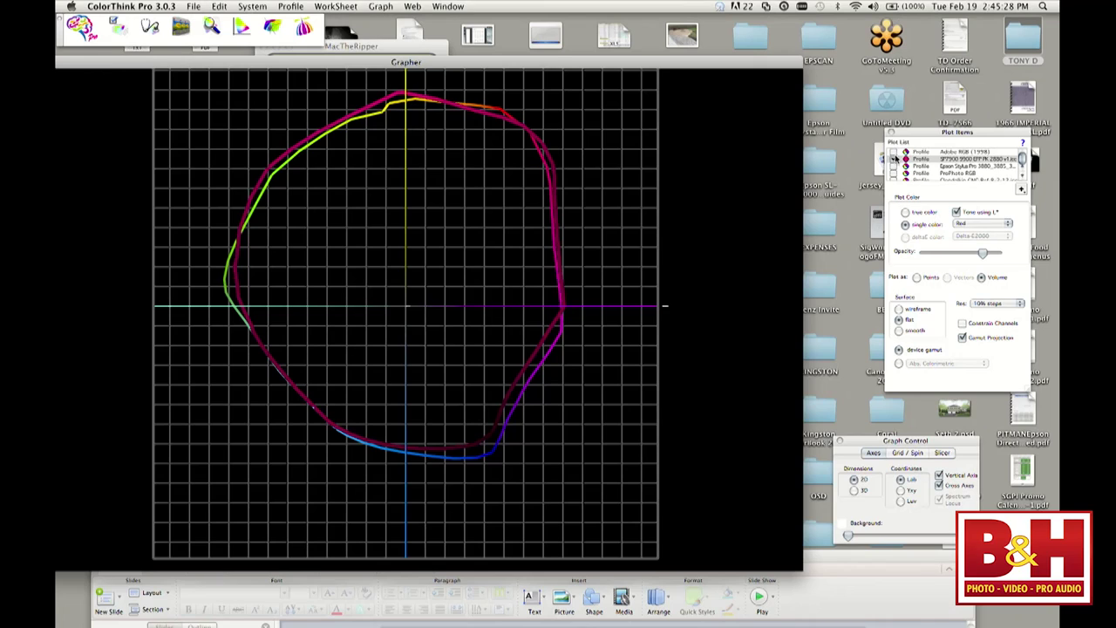
# - Toggle the SP7900 9900 profile's plot off and on repeatedly to compare its gamut outline with the other plotted profile
pyautogui.click(892, 159)
pyautogui.click(892, 160)
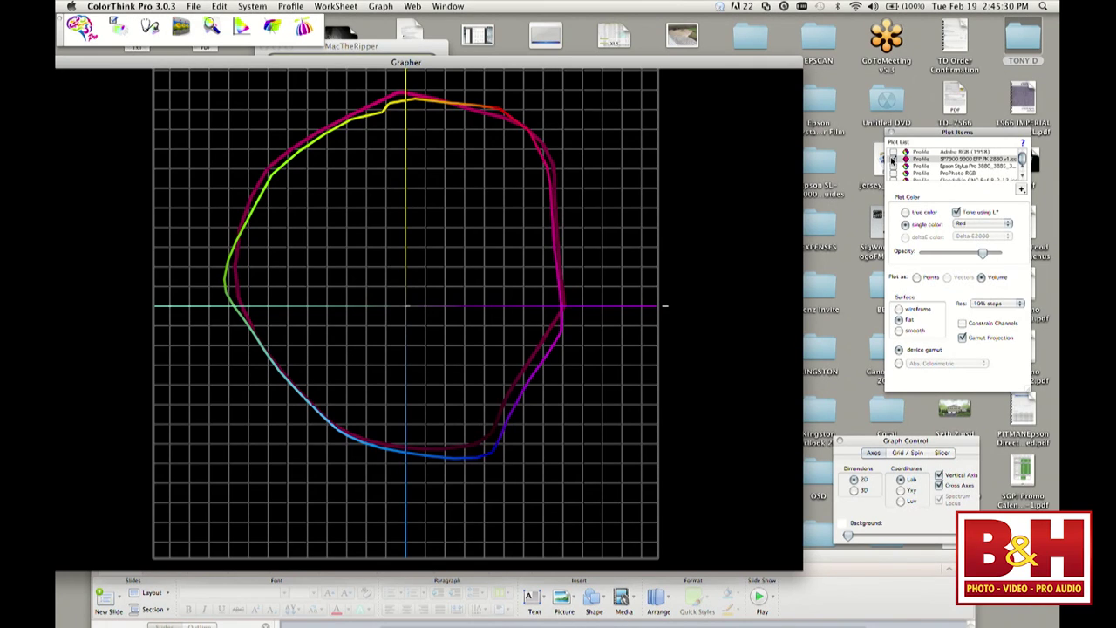
pyautogui.click(892, 160)
pyautogui.click(892, 160)
pyautogui.click(892, 159)
pyautogui.click(892, 159)
pyautogui.click(892, 159)
pyautogui.click(892, 160)
pyautogui.click(892, 160)
pyautogui.click(892, 160)
pyautogui.click(892, 160)
pyautogui.click(892, 159)
pyautogui.click(892, 159)
pyautogui.click(892, 160)
pyautogui.click(892, 160)
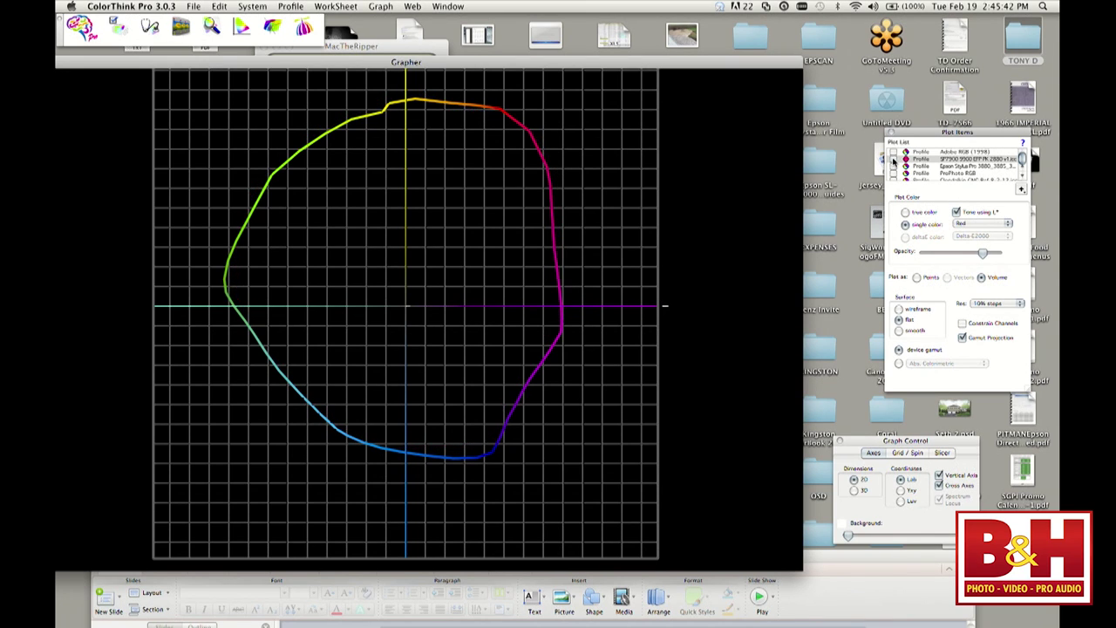
pyautogui.click(892, 159)
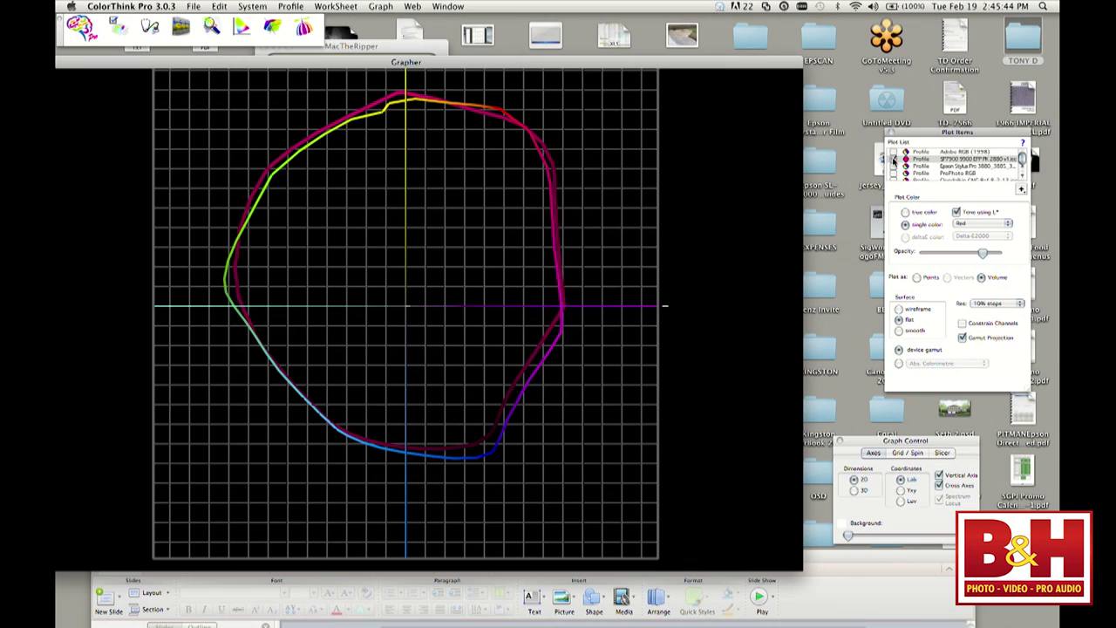